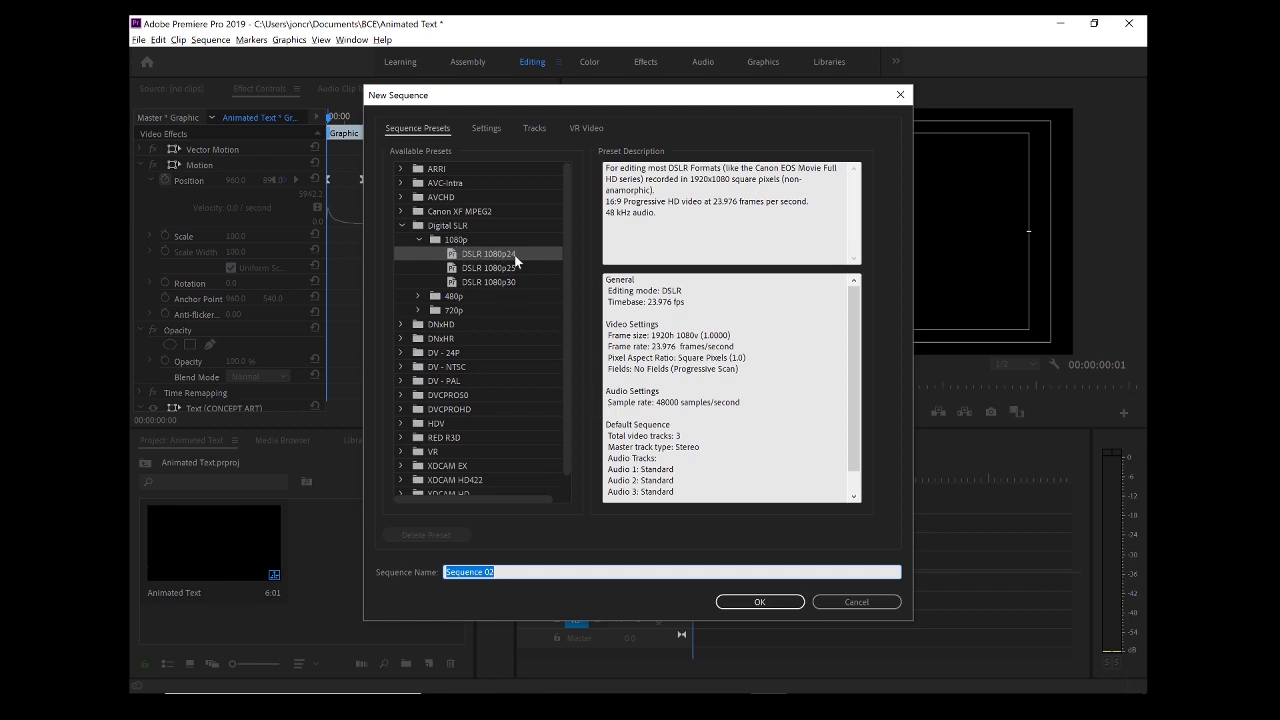
Select the DSLR 1080p24 preset under Digital SLR and review its description, including the frame dimensions.
scroll(486, 366, down, 1)
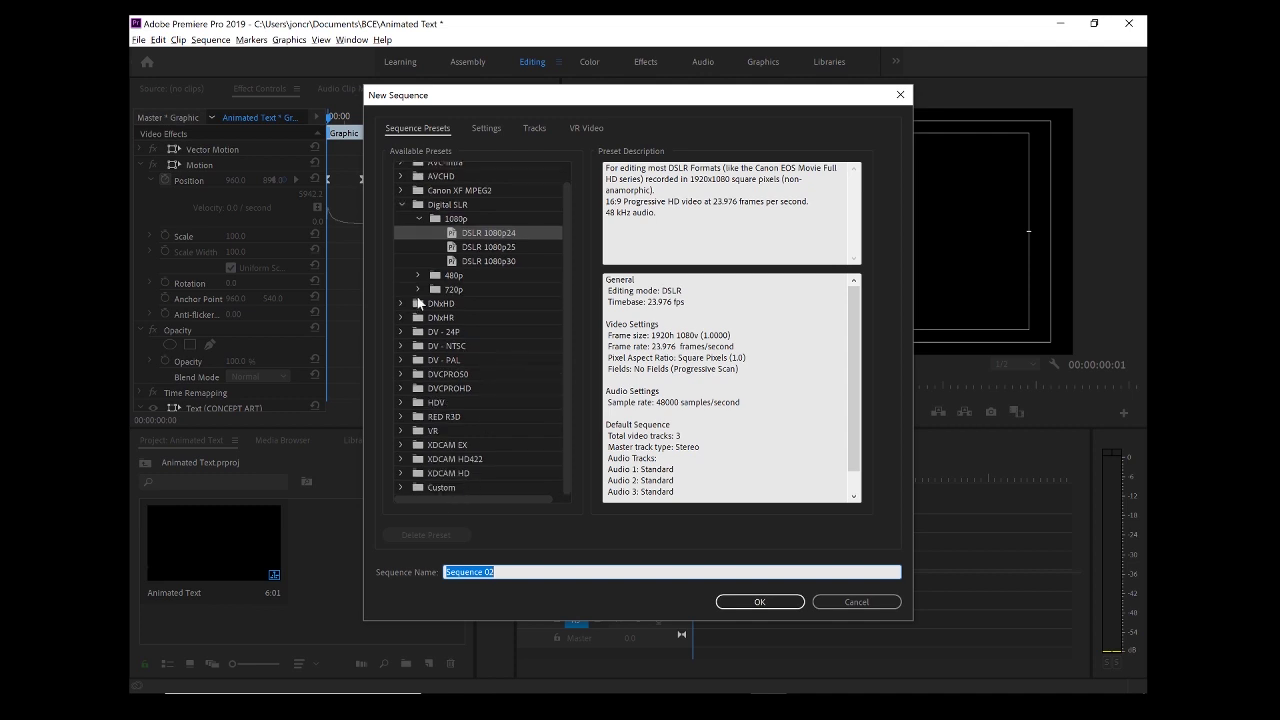
click(452, 205)
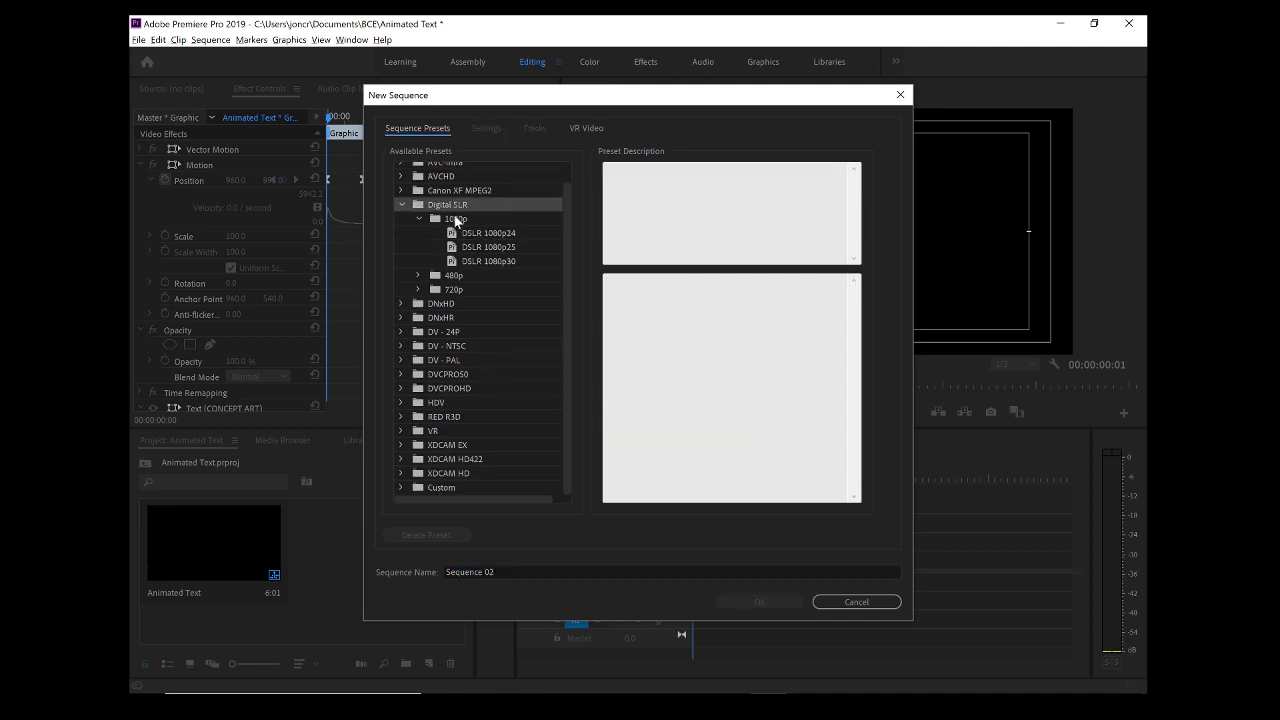
click(477, 236)
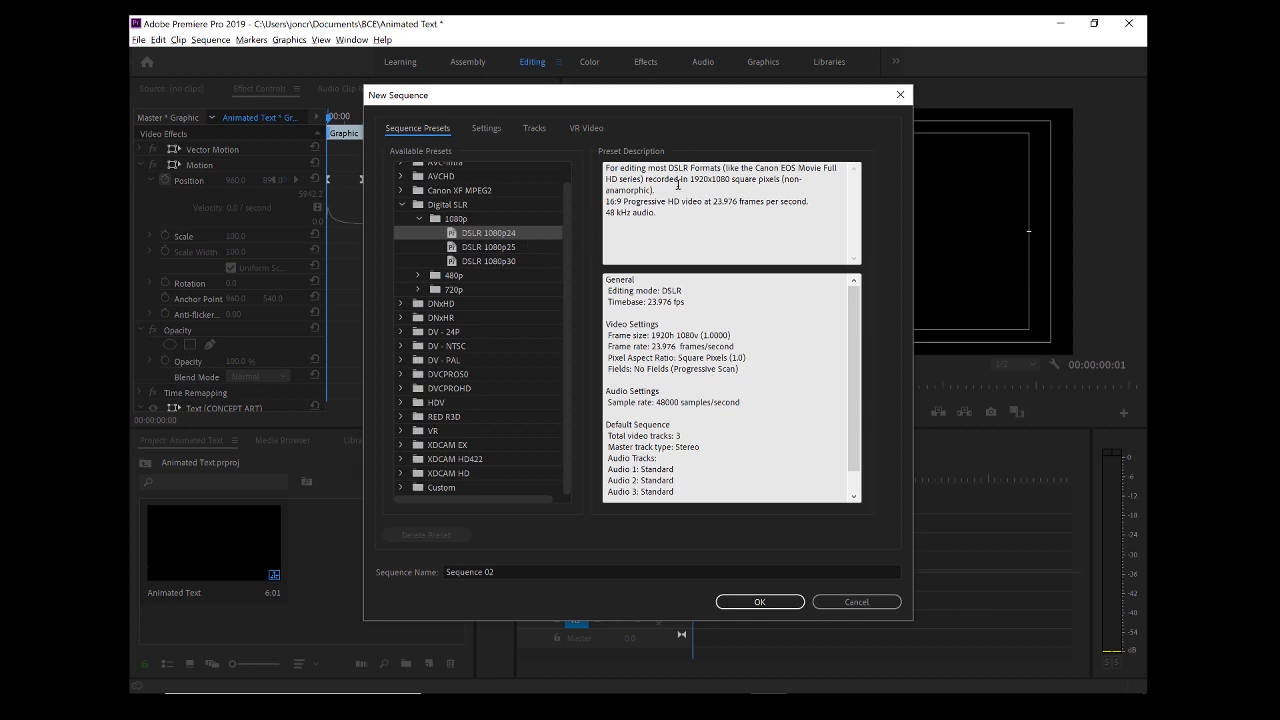
drag(690, 179, 721, 186)
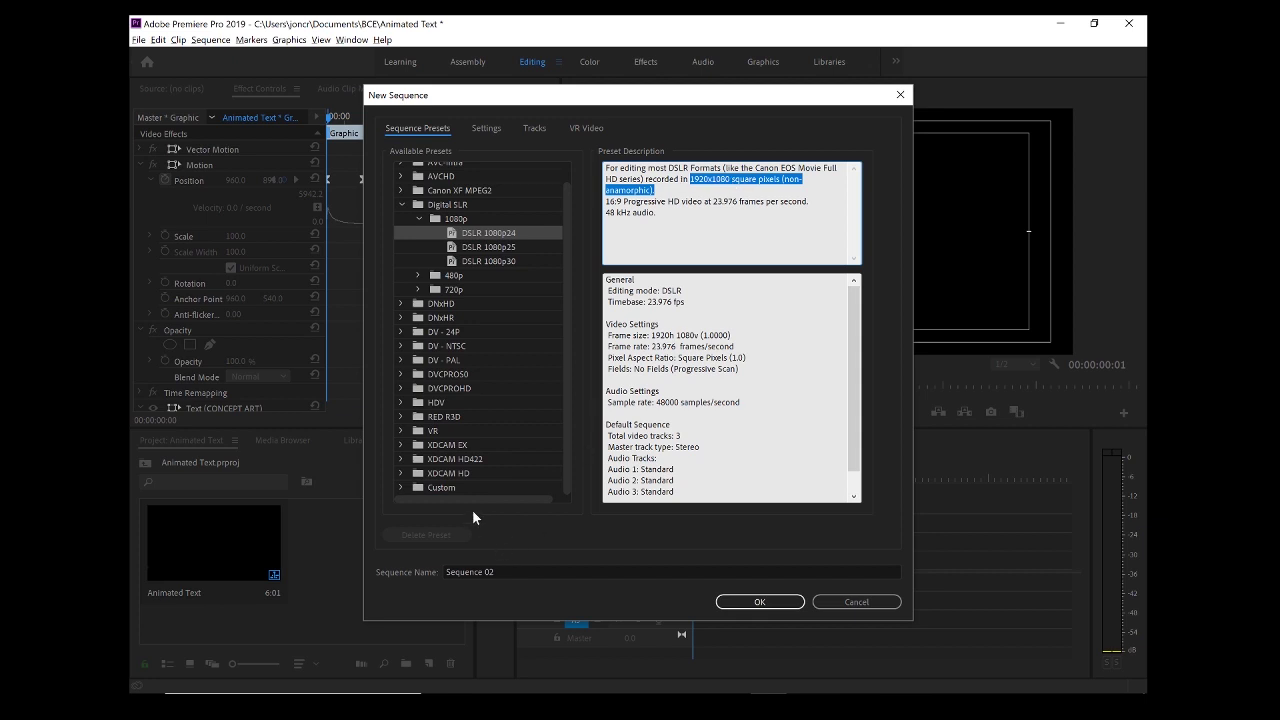
click(563, 460)
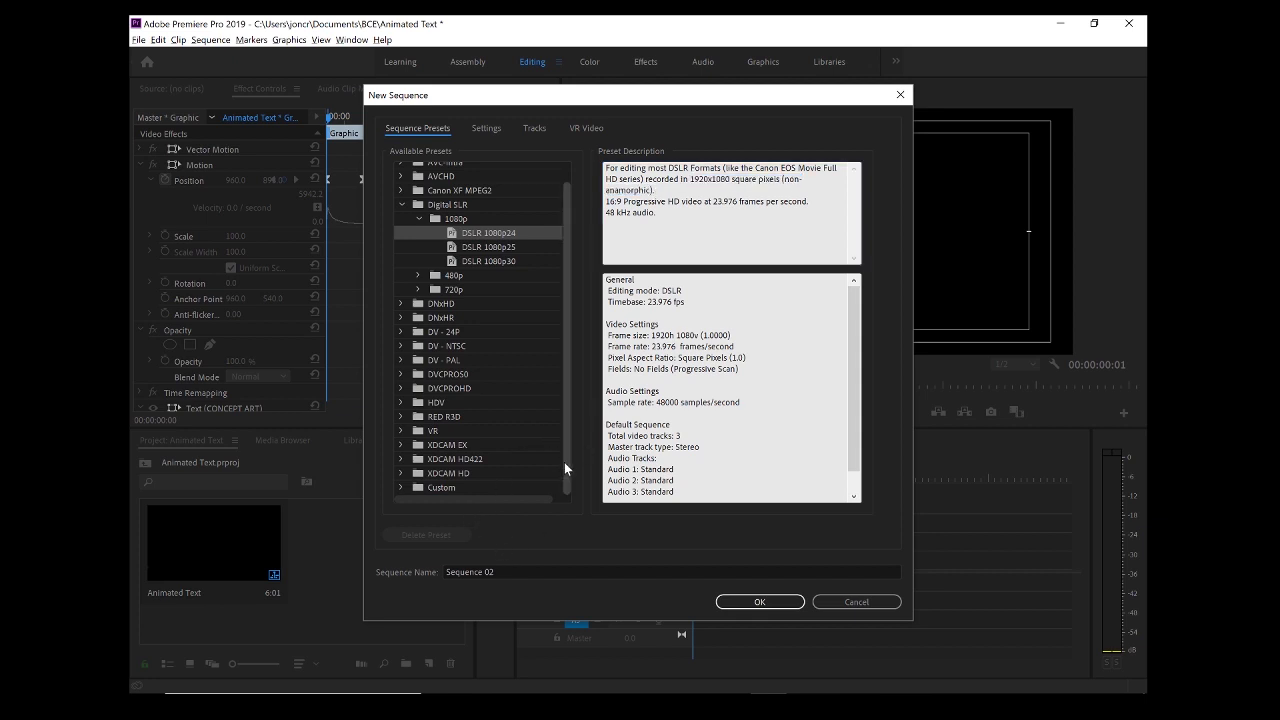
click(463, 482)
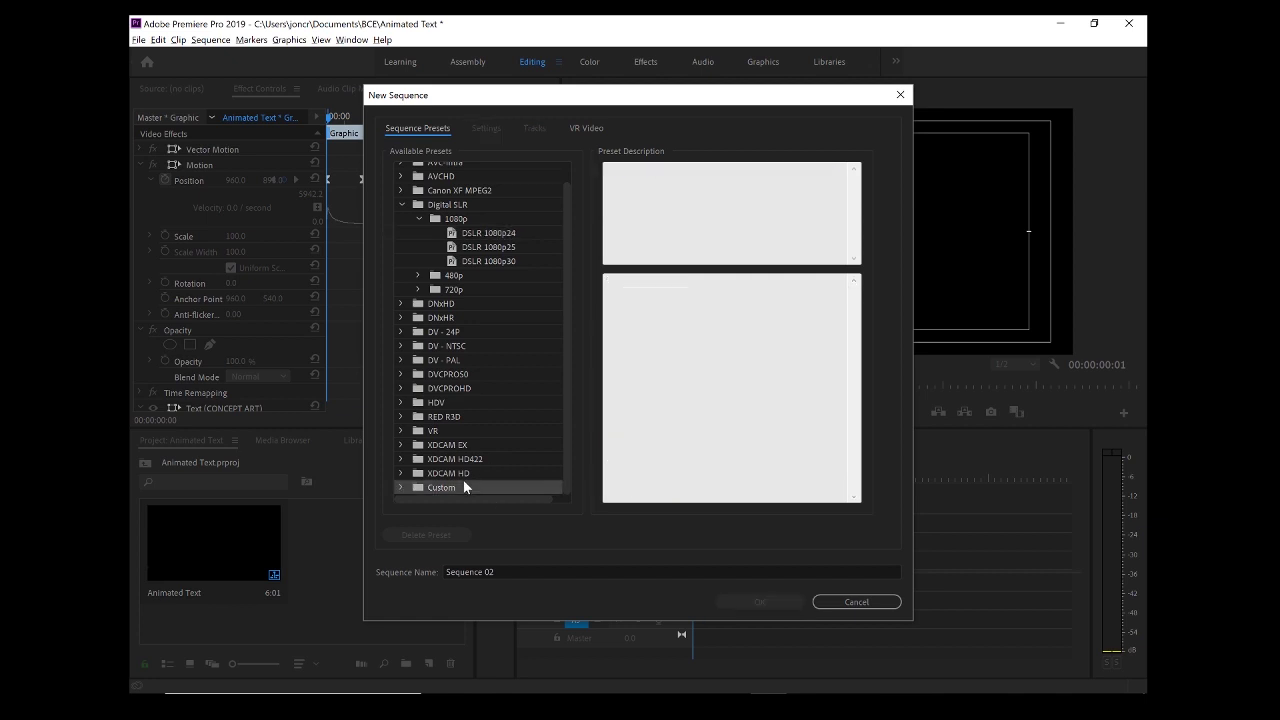
click(400, 486)
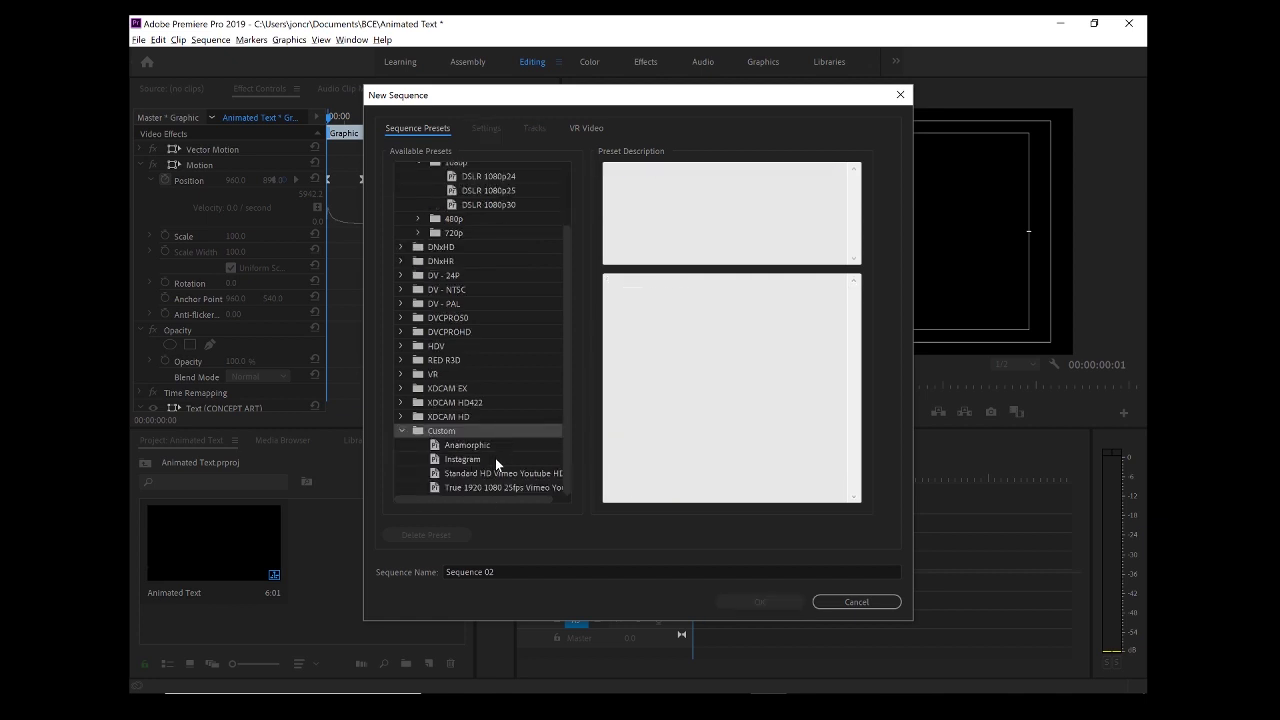
click(495, 487)
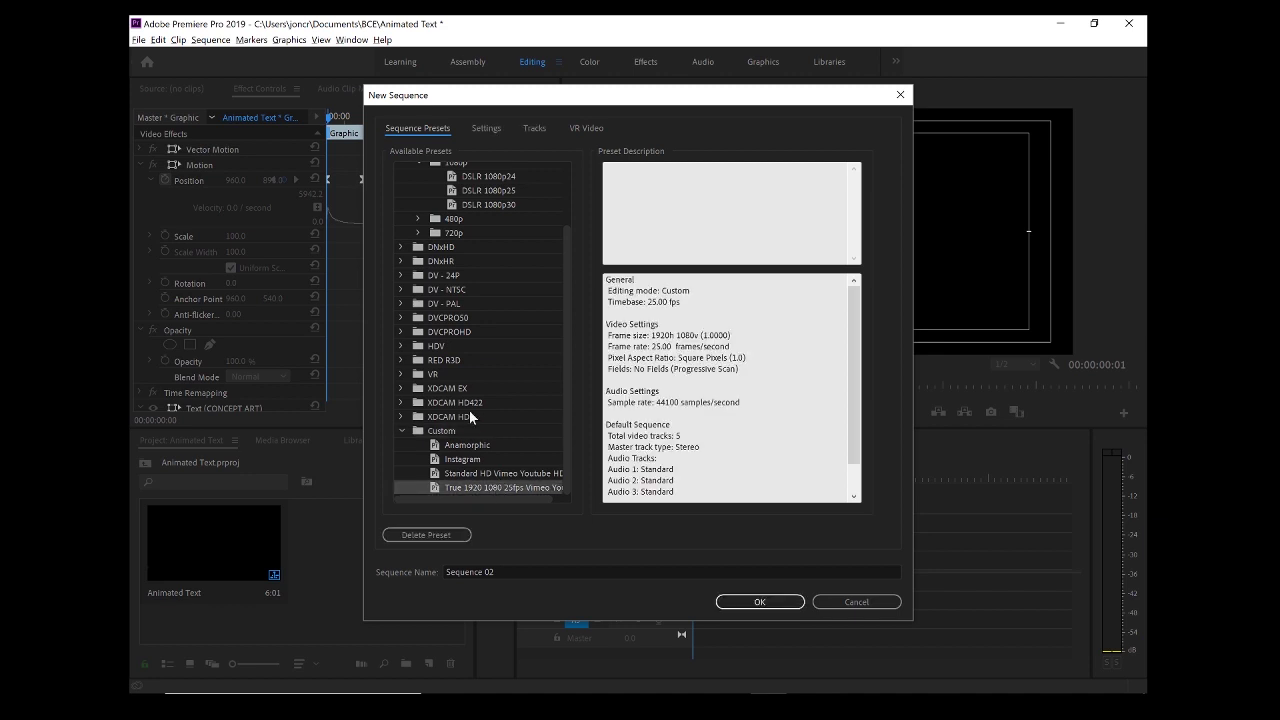
click(402, 346)
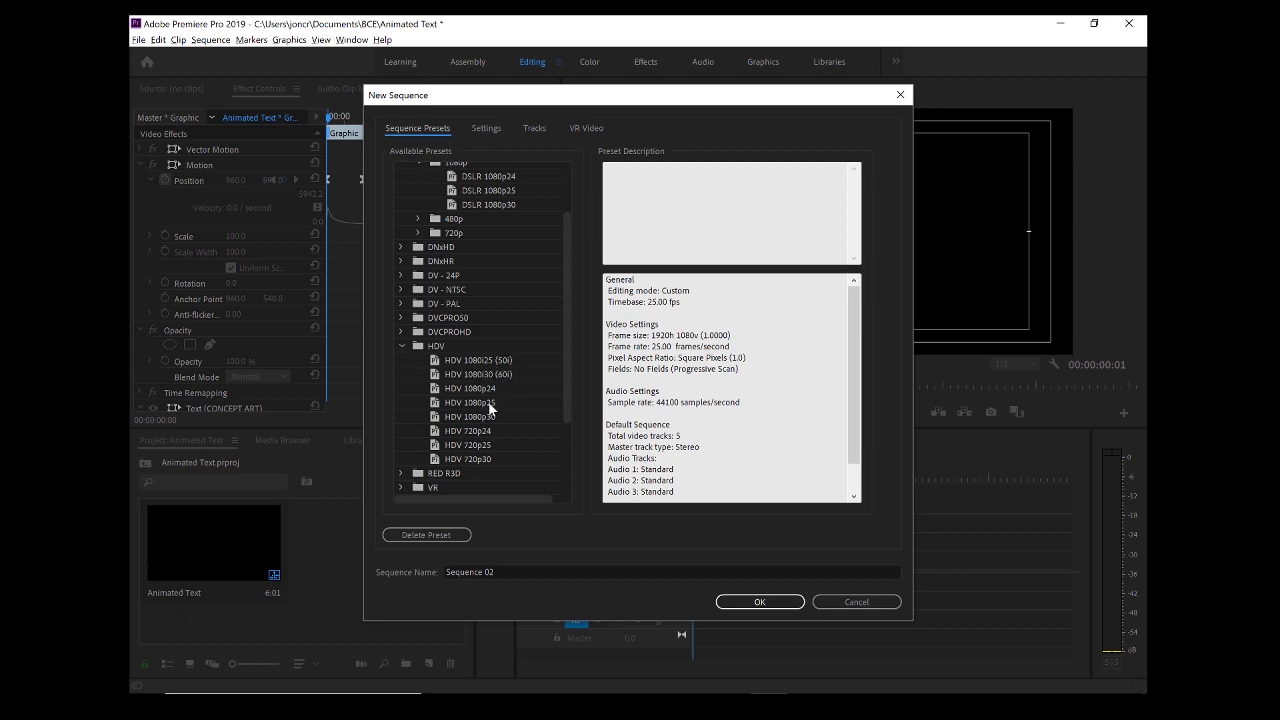
click(472, 390)
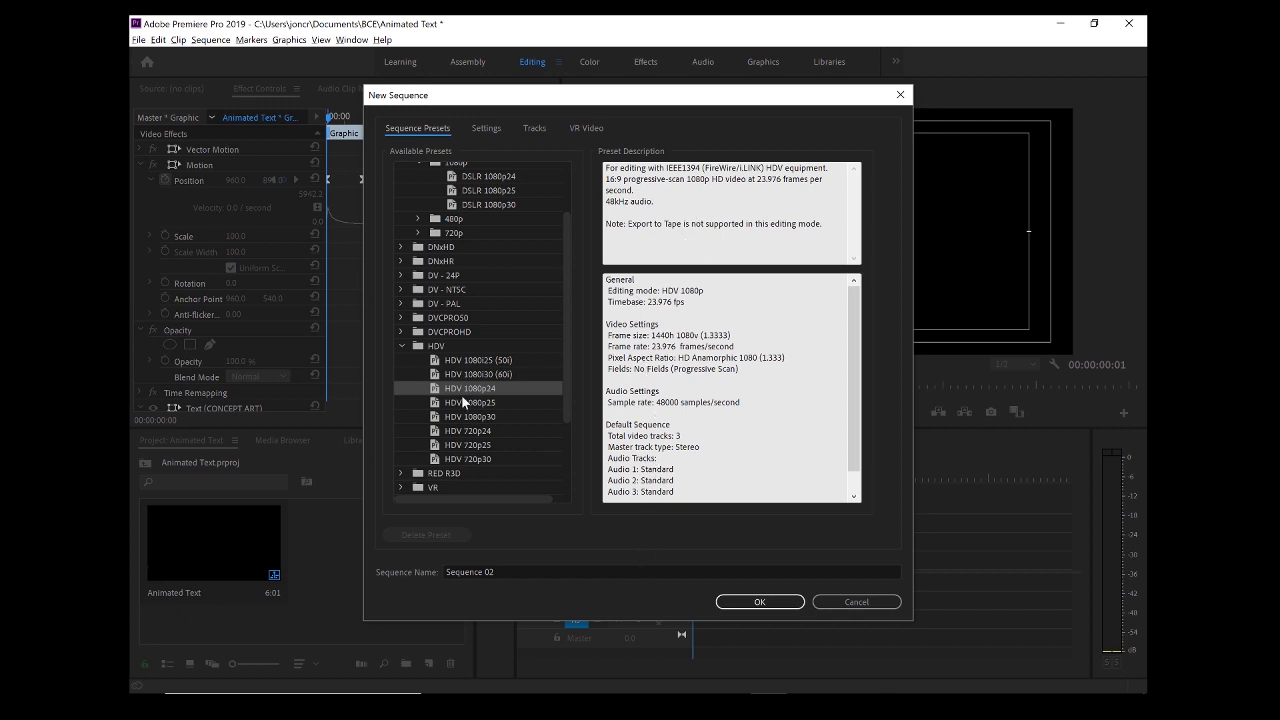
Choose the DSLR 1080p24 preset and check its horizontal and vertical frame size in the sequence settings.
scroll(464, 404, up, 3)
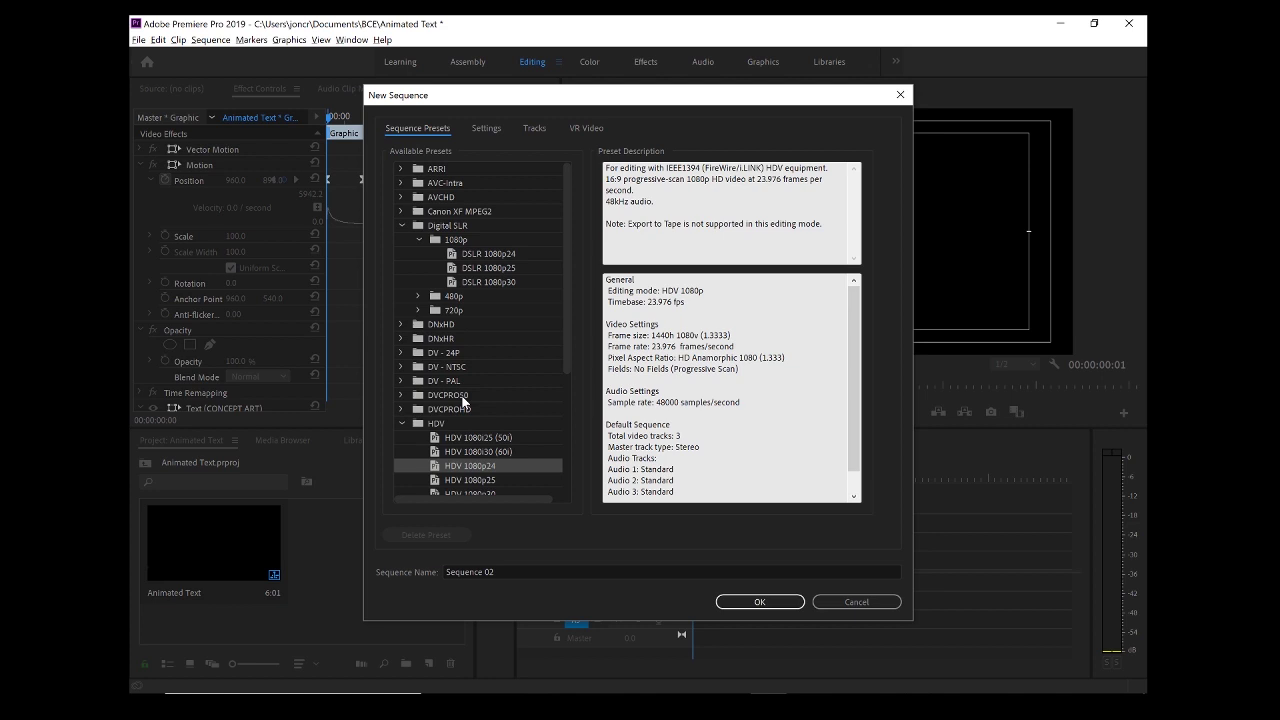
click(493, 256)
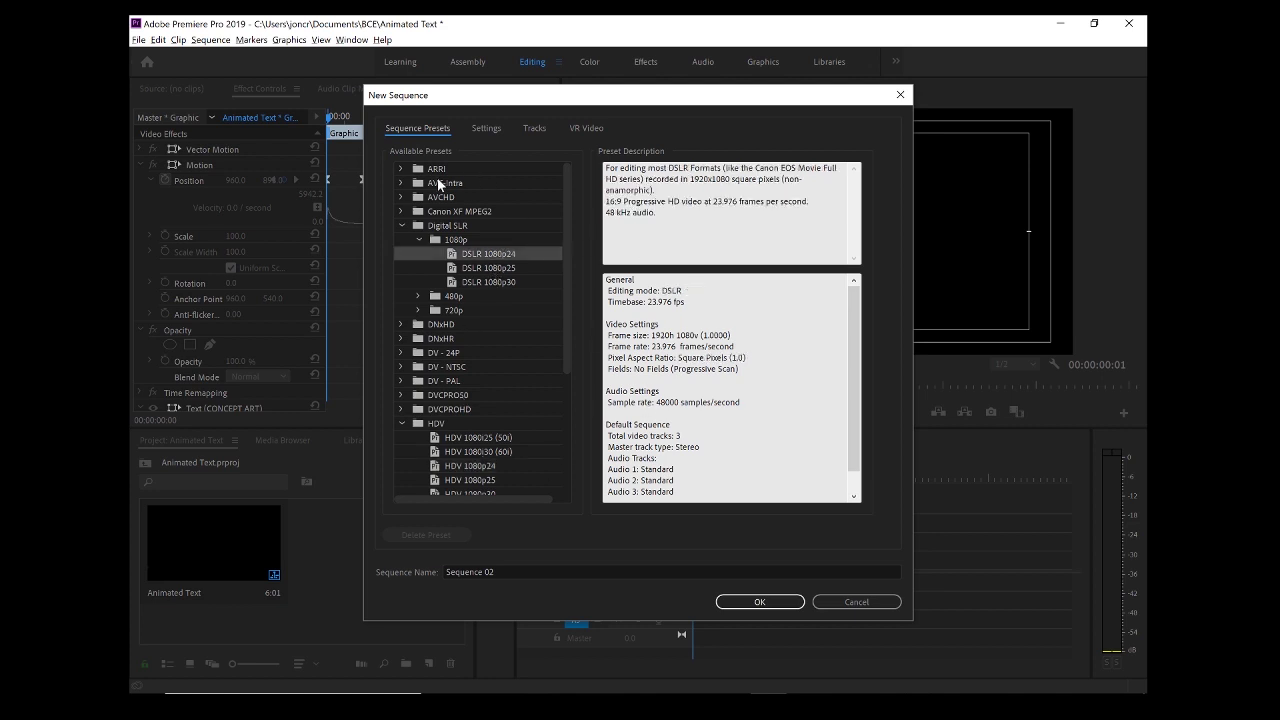
scroll(474, 360, down, 5)
click(486, 129)
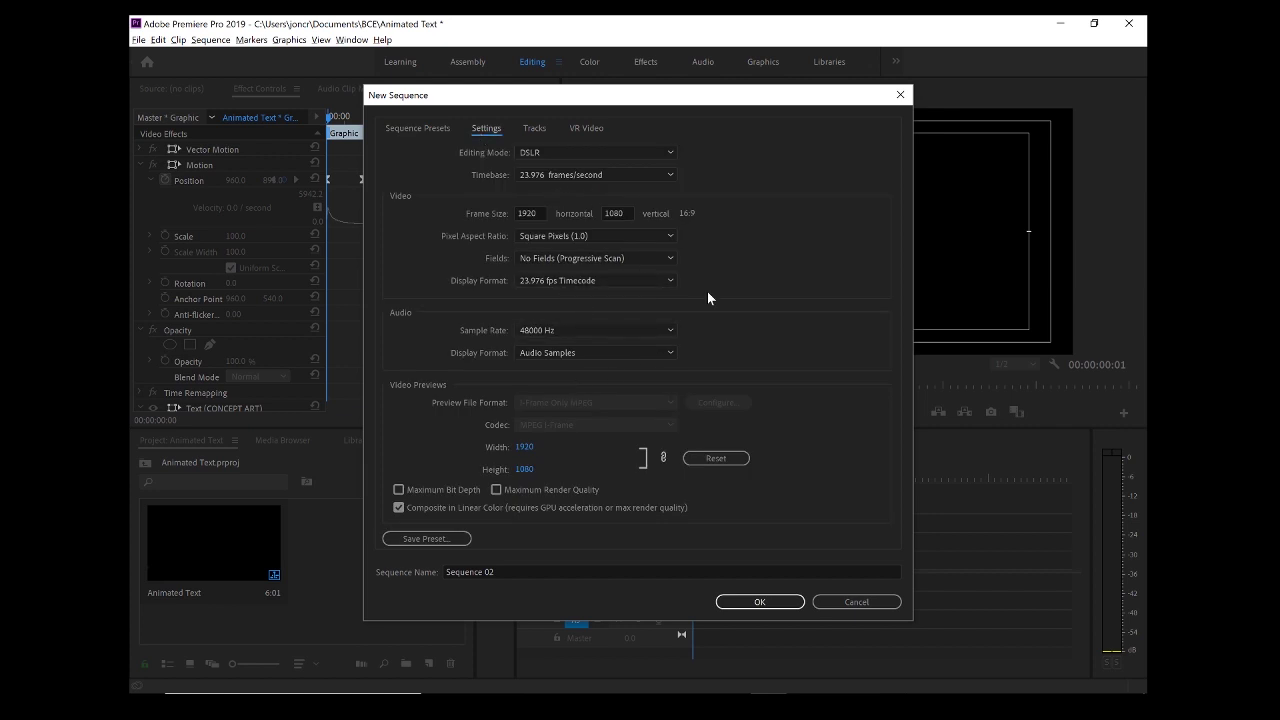
click(540, 212)
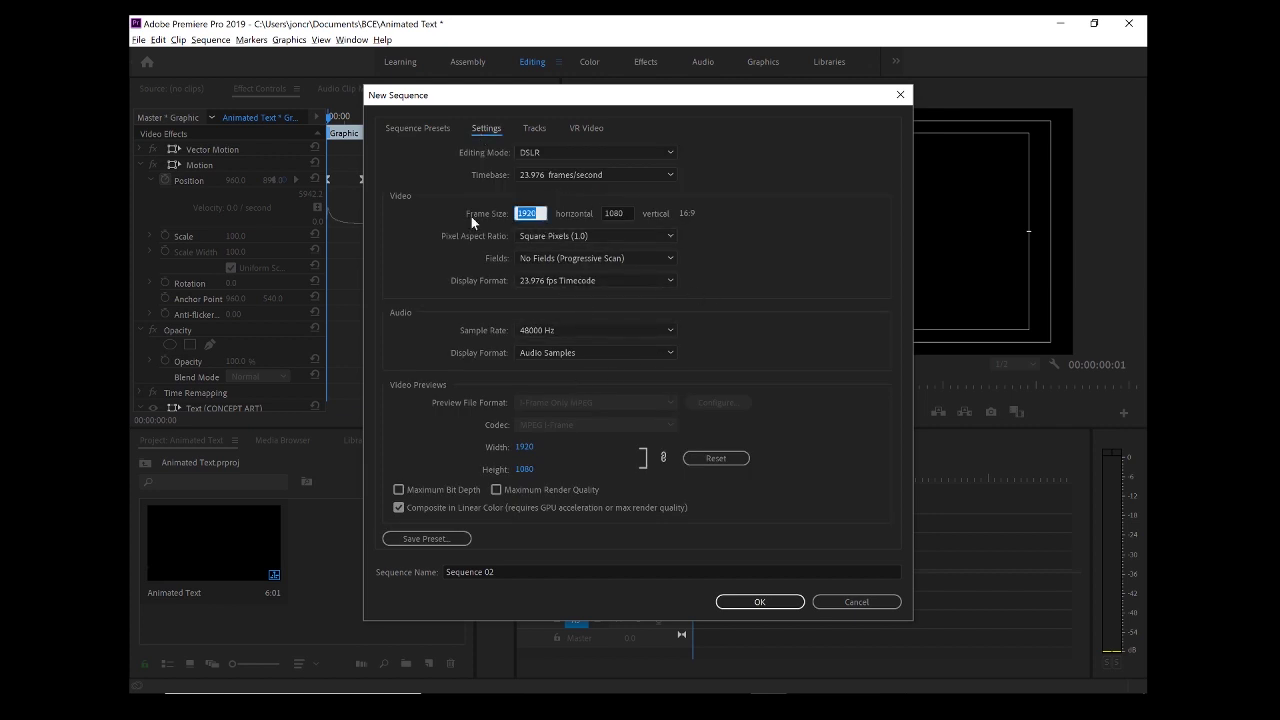
click(630, 212)
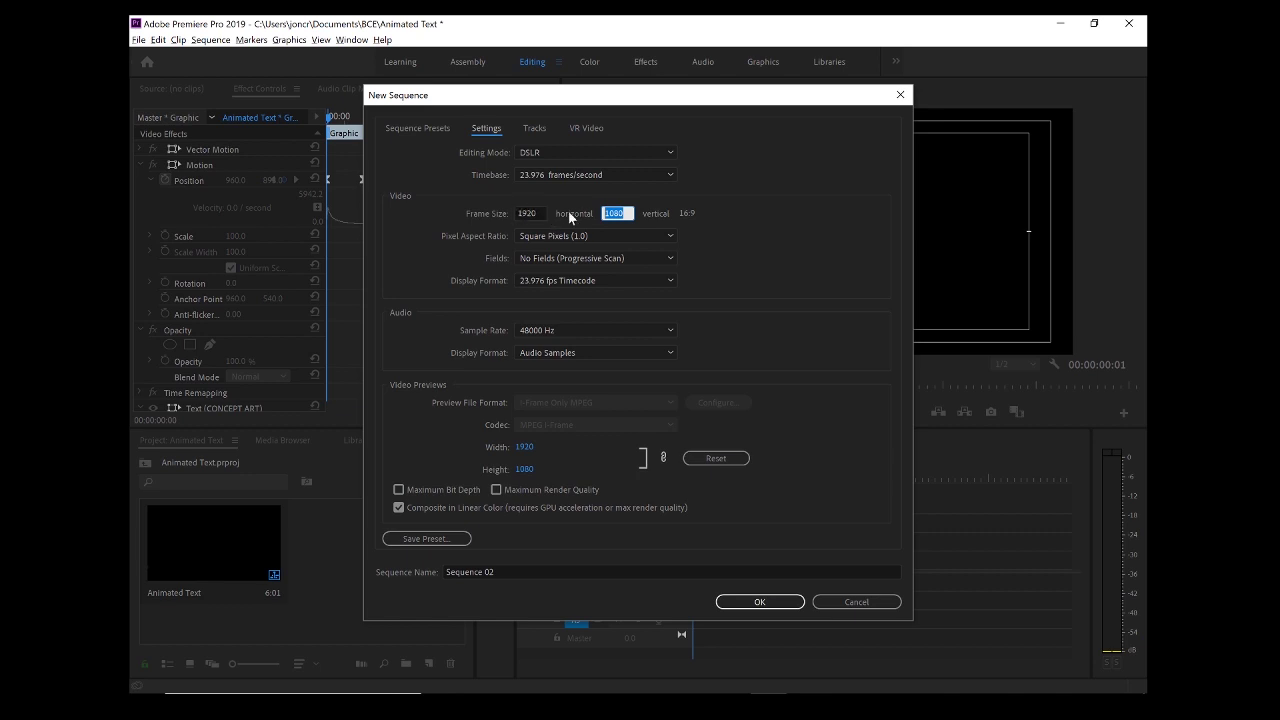
click(629, 213)
double_click(629, 213)
Create the new sequence from the DSLR 1080p24 preset.
click(396, 130)
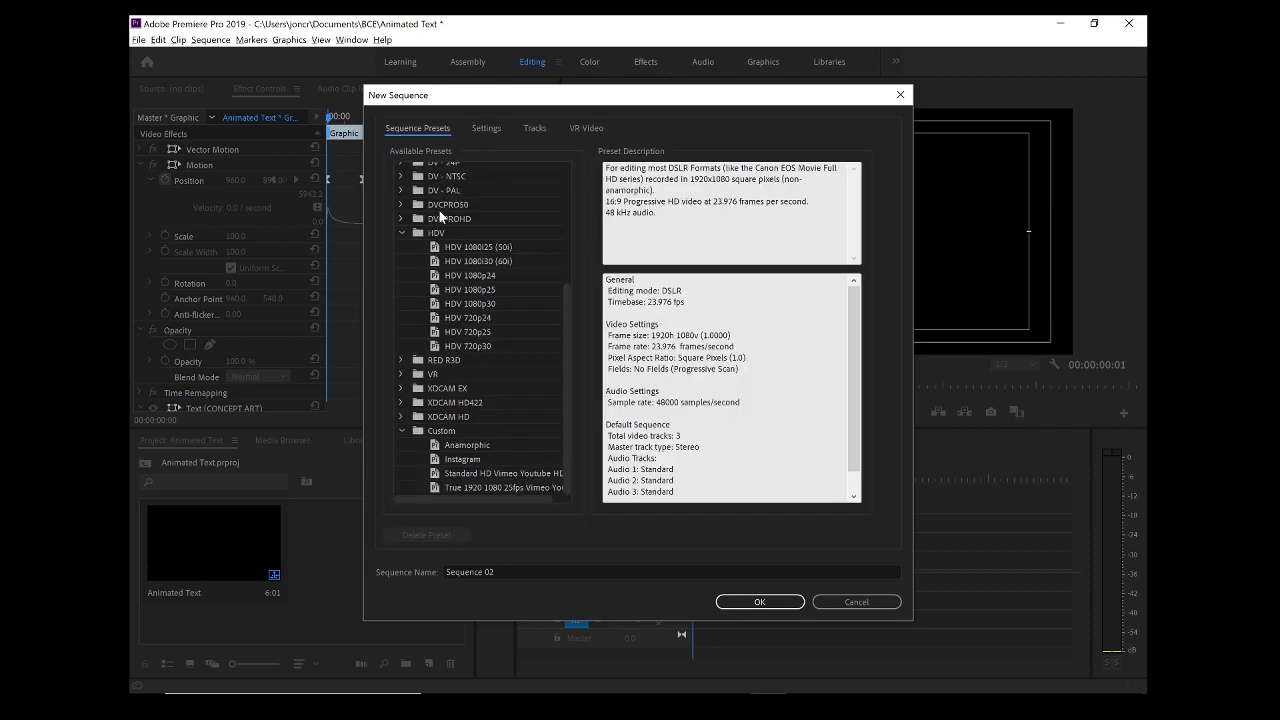
scroll(440, 233, up, 4)
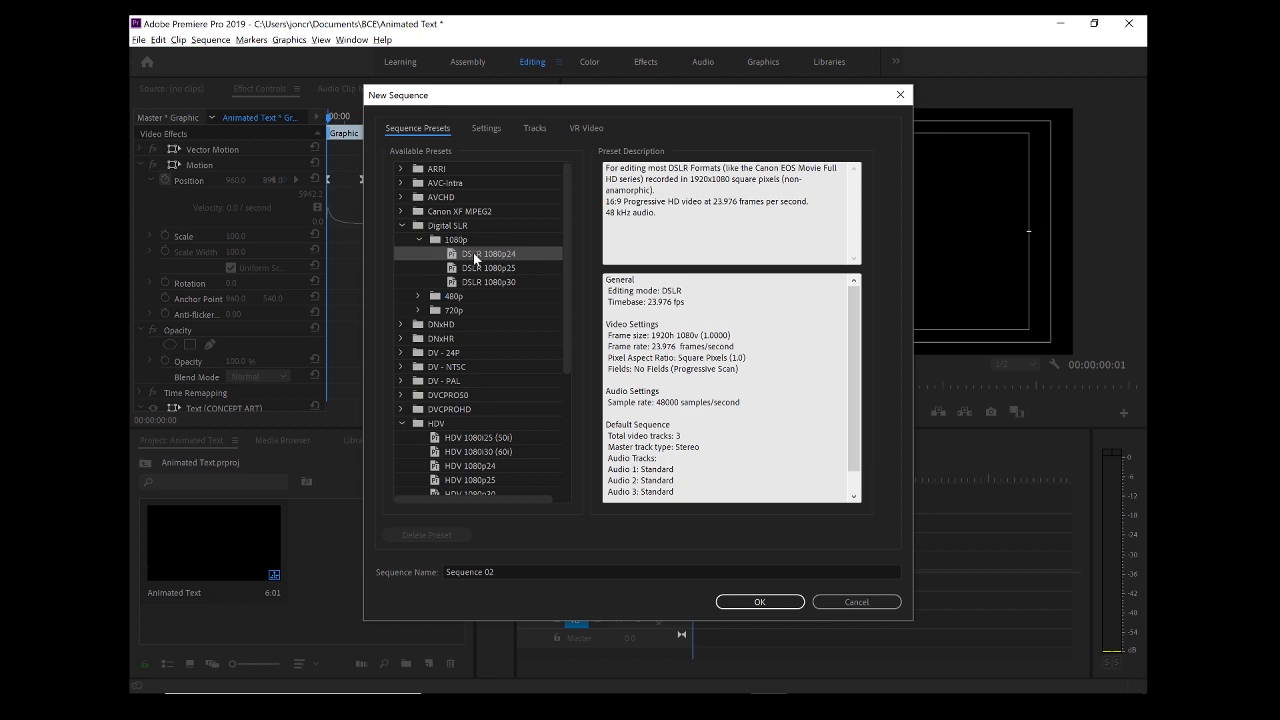
click(772, 601)
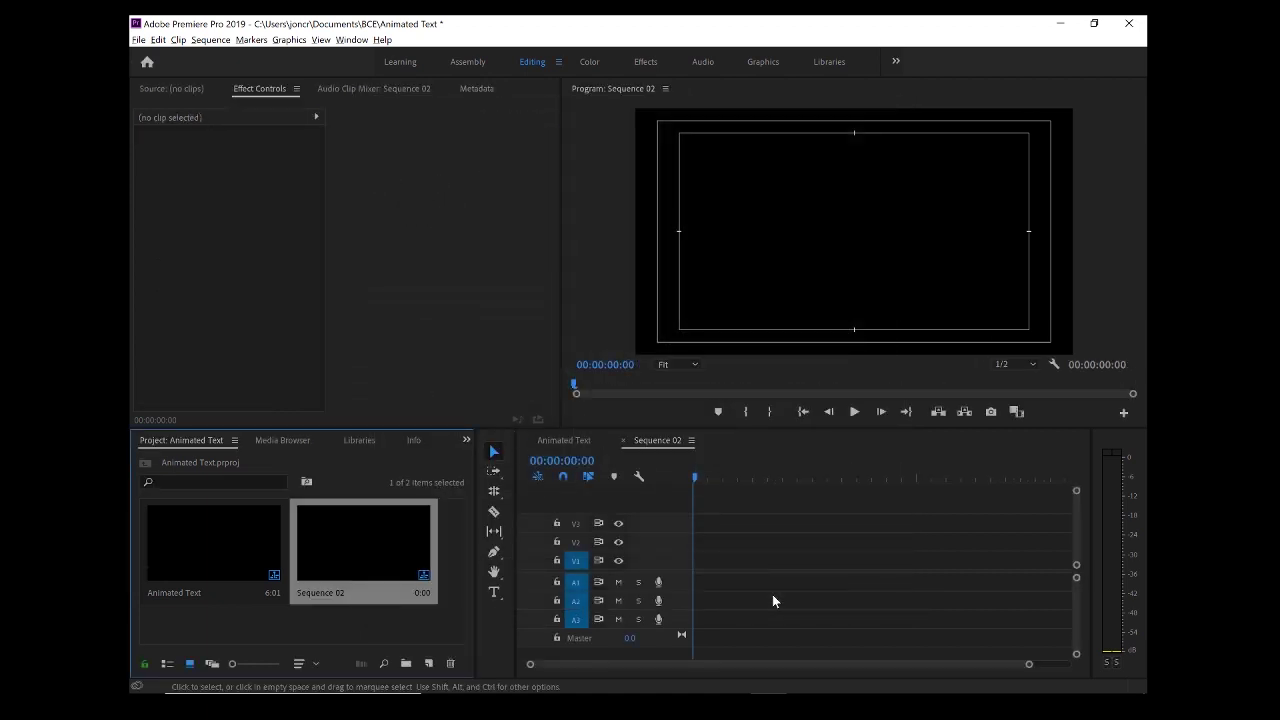
drag(696, 480, 762, 485)
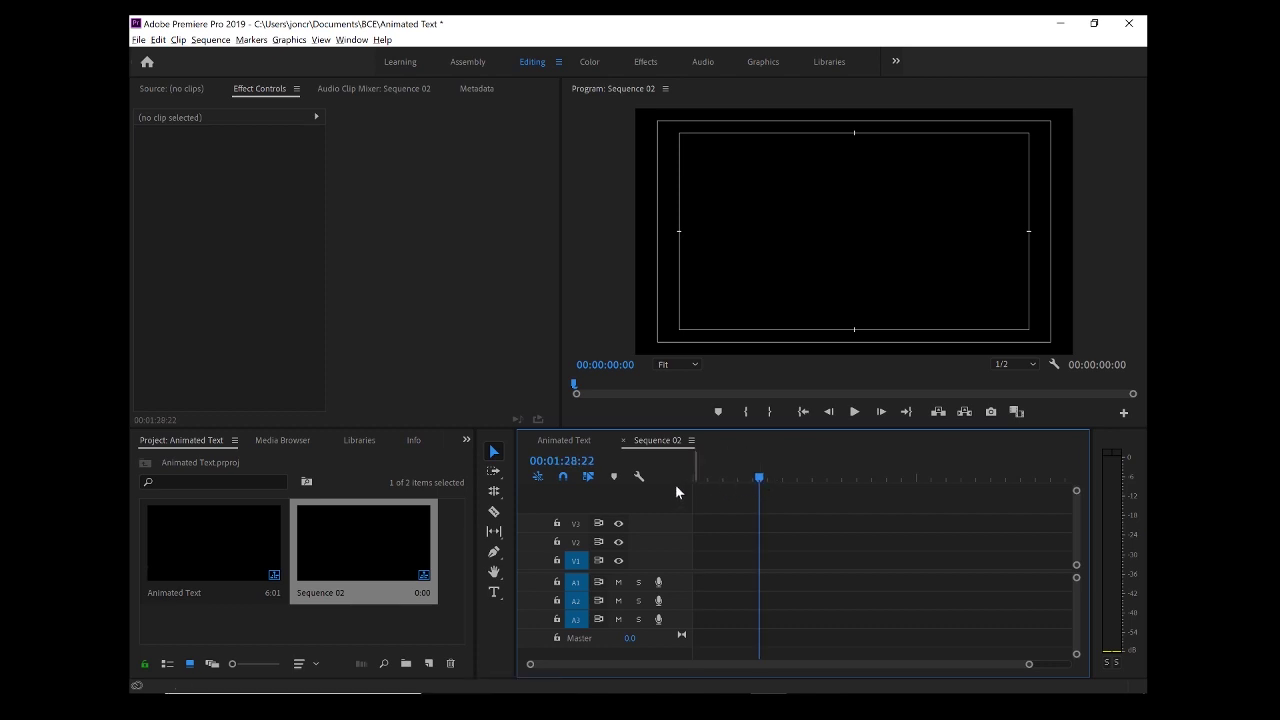
drag(758, 481, 672, 483)
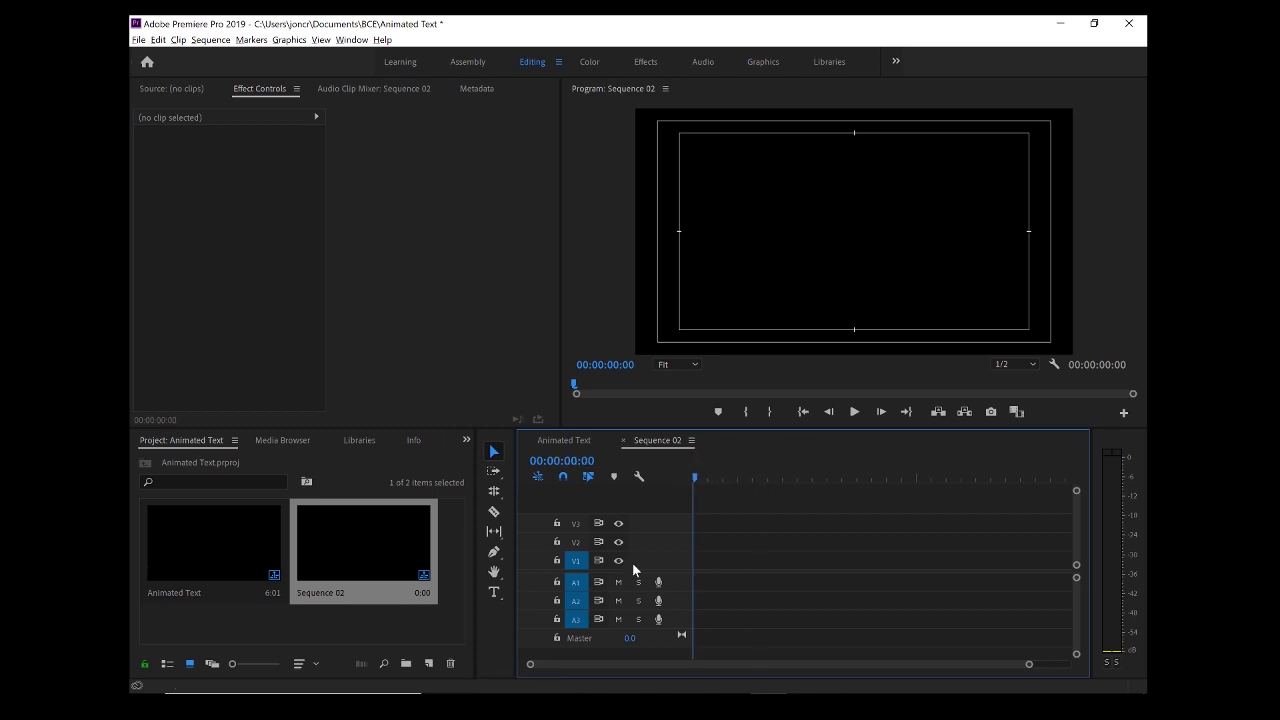
Add a text box in the lower part of the video frame reading "CONCEPT ART".
click(491, 593)
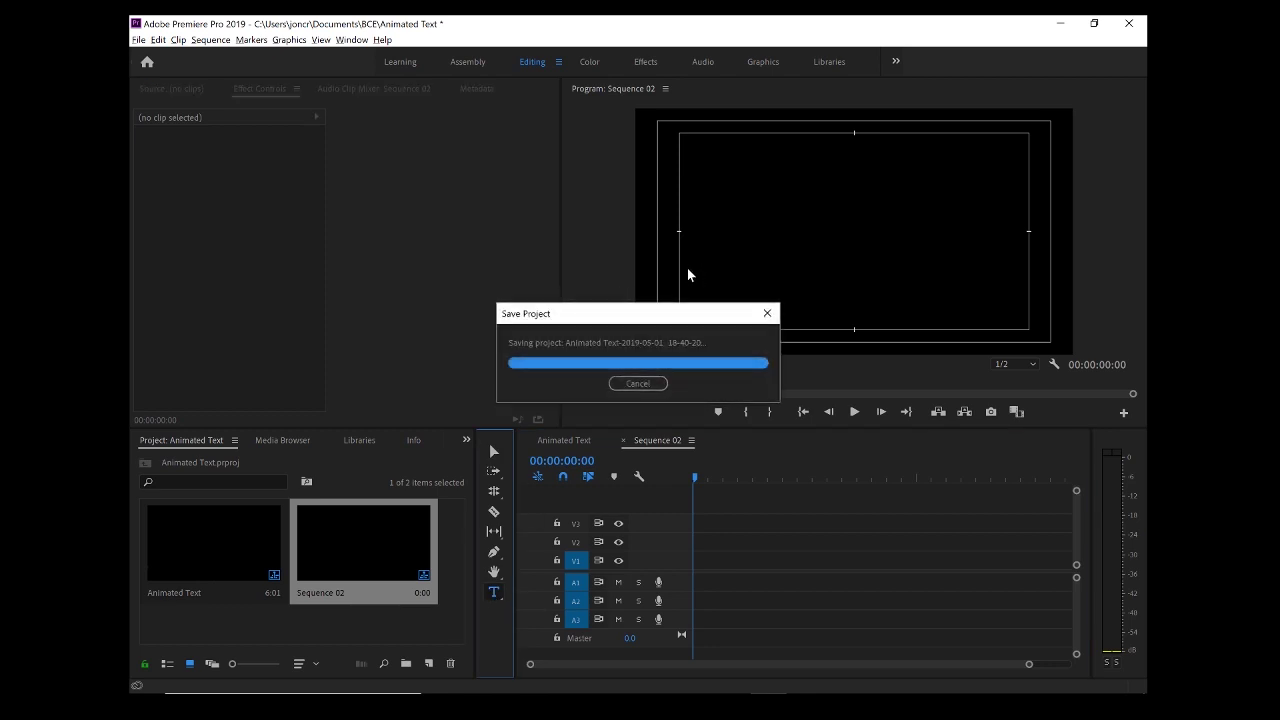
drag(768, 302, 893, 302)
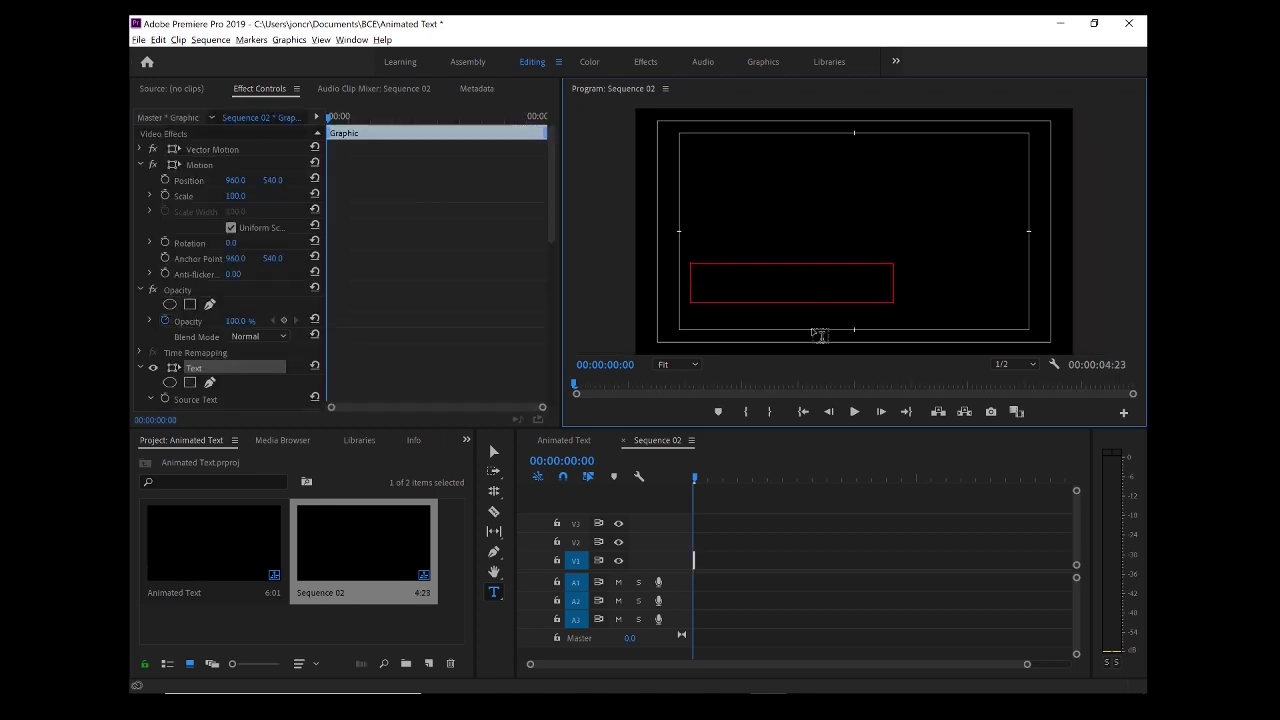
text(CONCEPT ART)
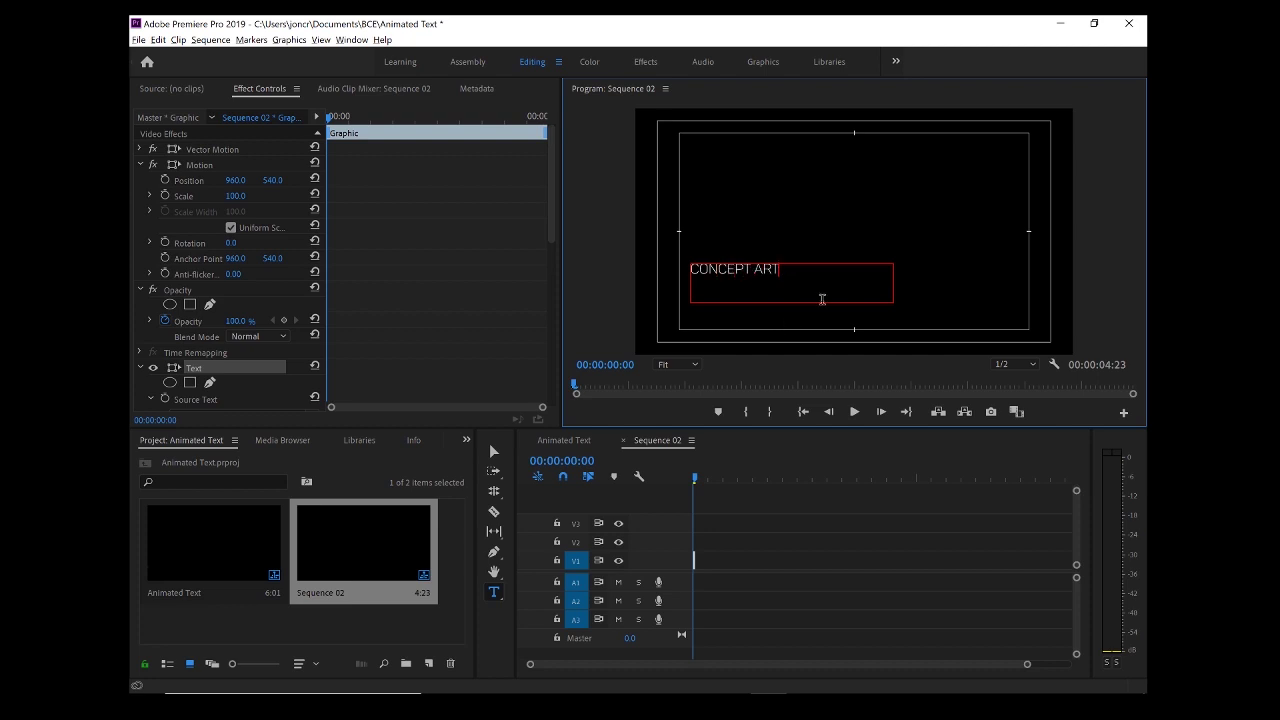
Select all of the CONCEPT ART text and widen the Effect Controls area and its property column.
key(ctrl+a)
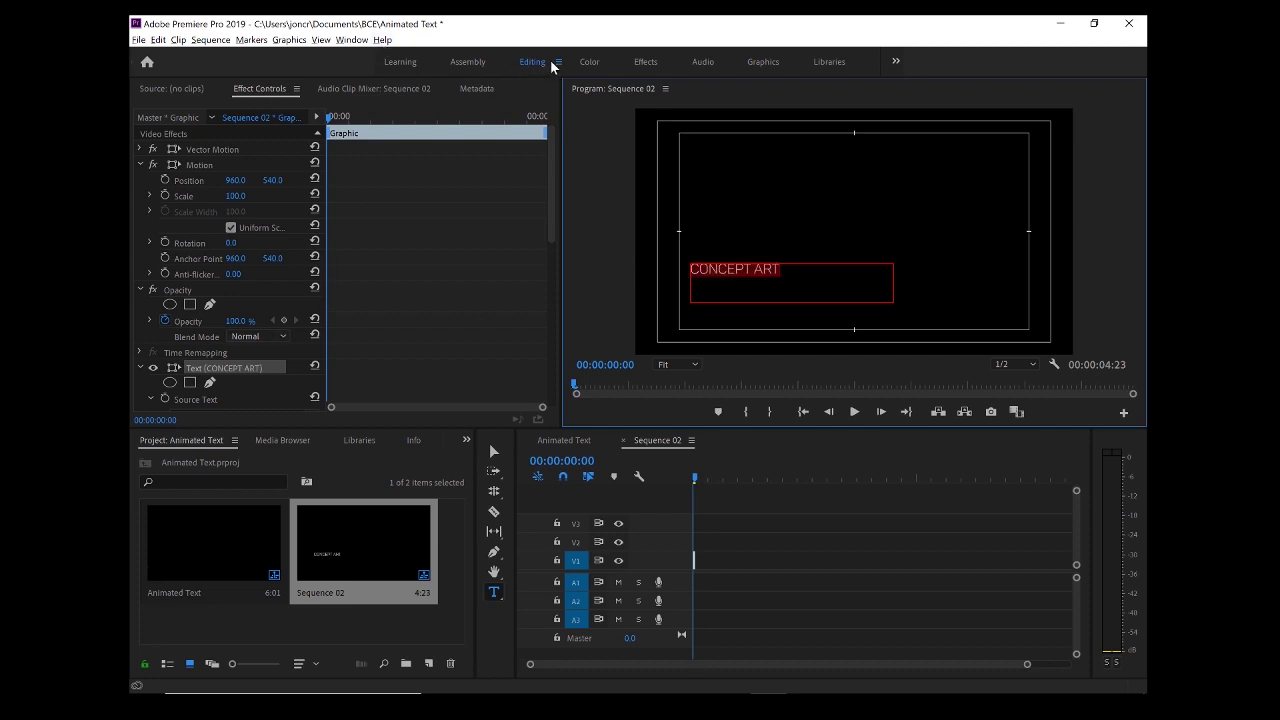
drag(561, 195, 658, 193)
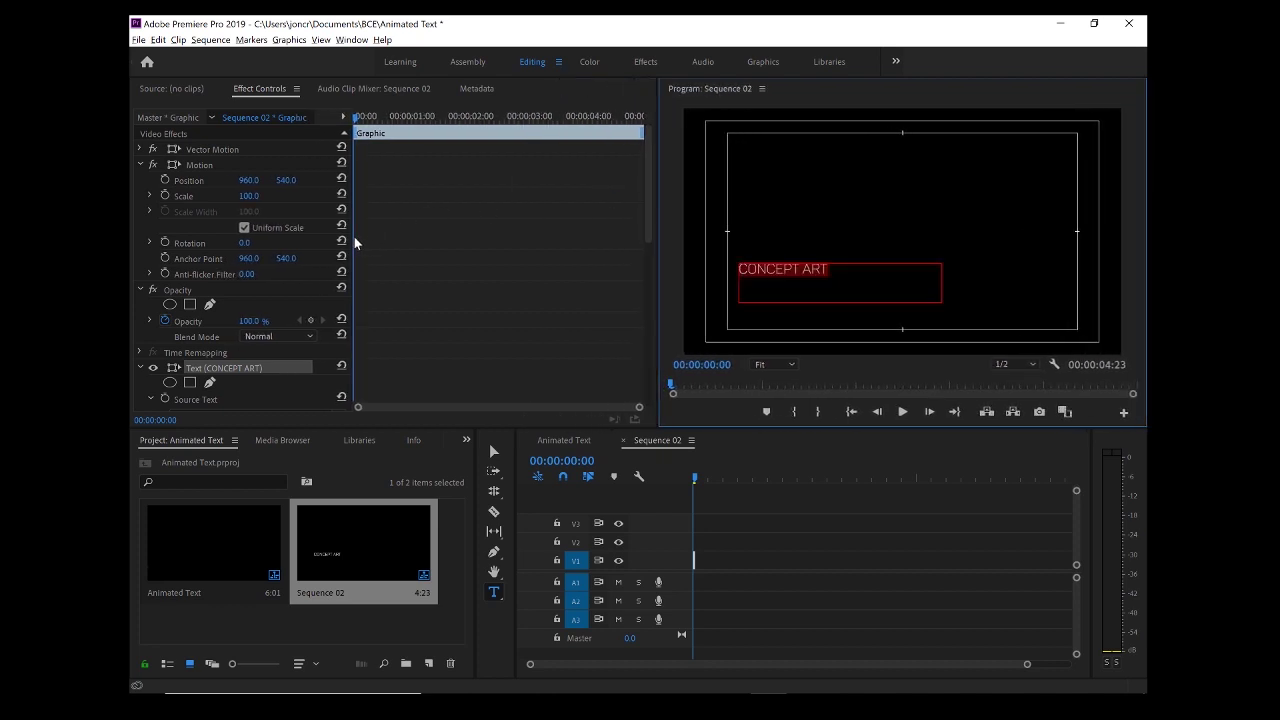
drag(351, 245, 405, 245)
Set the CONCEPT ART text's font size to 80 and fine-tune it up to 89.
scroll(340, 375, down, 6)
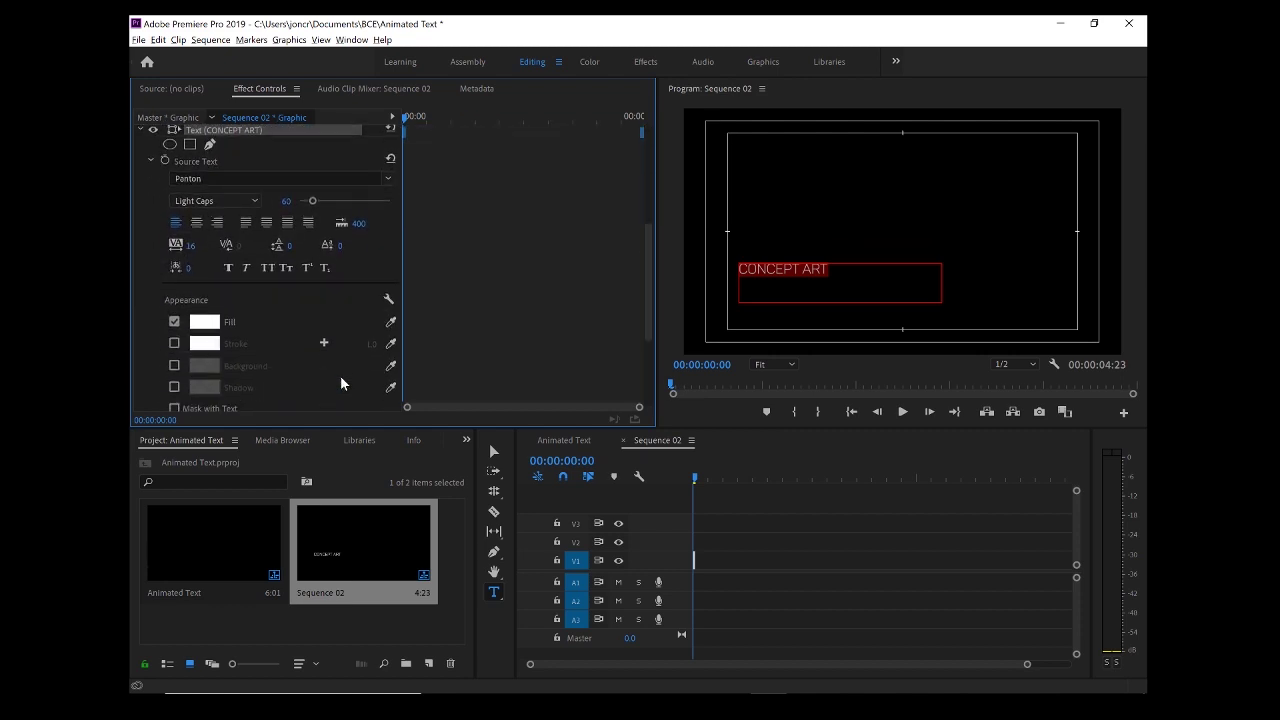
scroll(268, 192, up, 2)
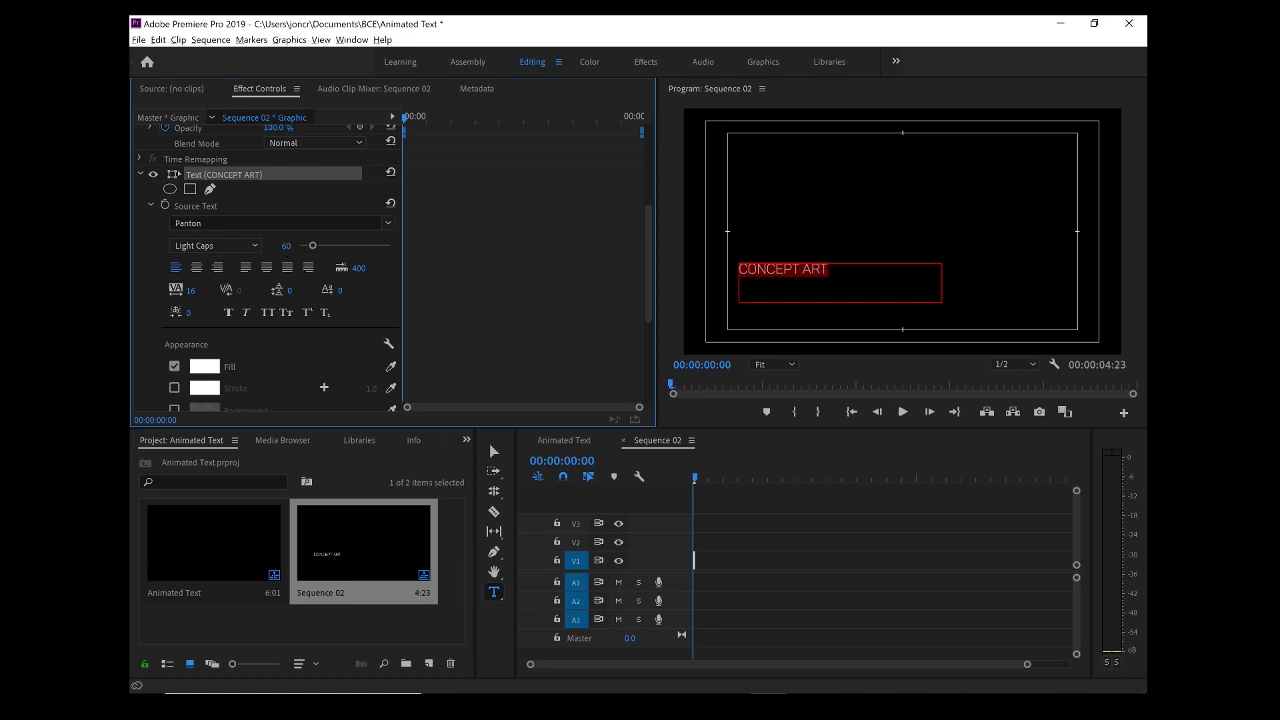
click(281, 245)
text(80)
key(Return)
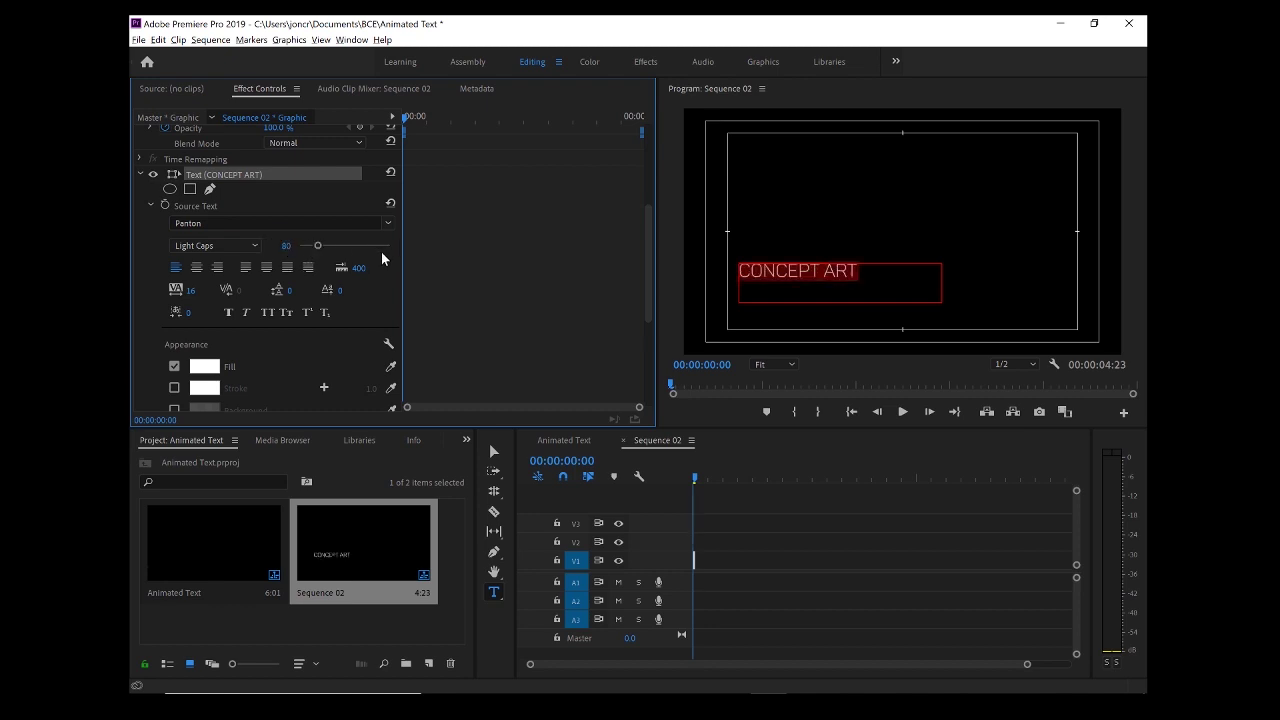
drag(317, 245, 317, 246)
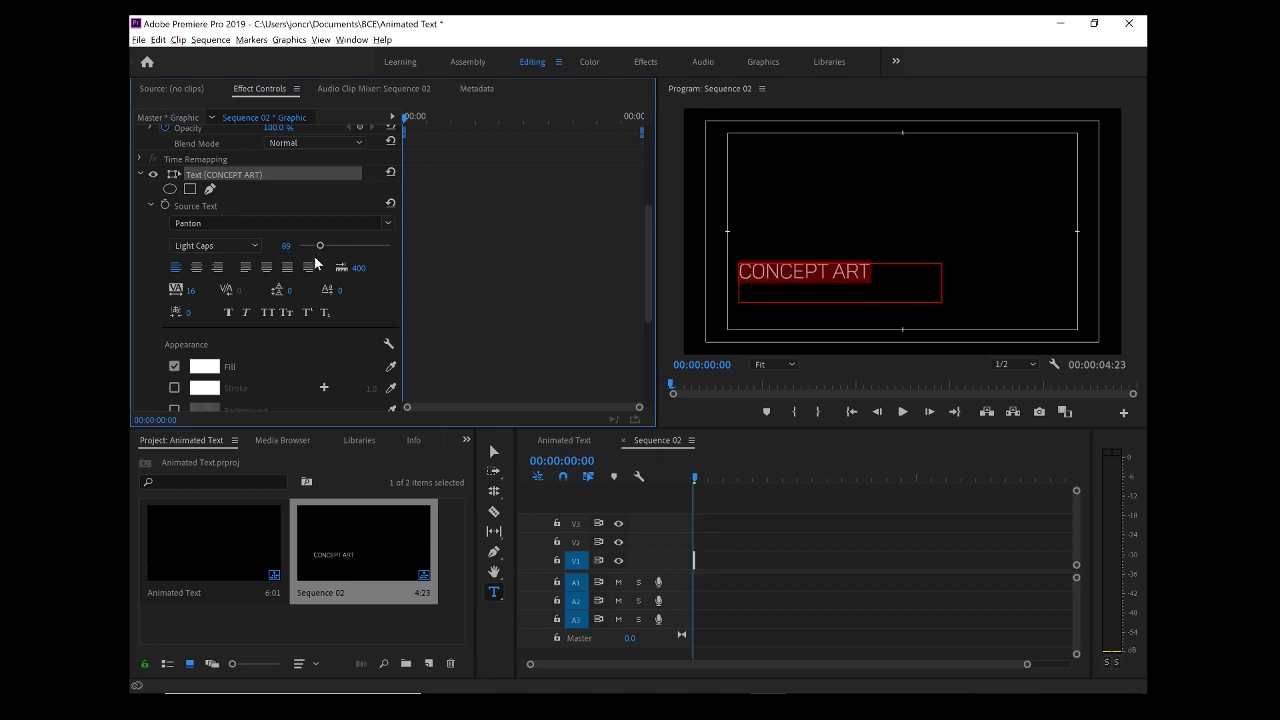
Change the CONCEPT ART text's font to AXIS Extra Bold and increase its tracking to 44.
click(388, 223)
scroll(383, 395, up, 20)
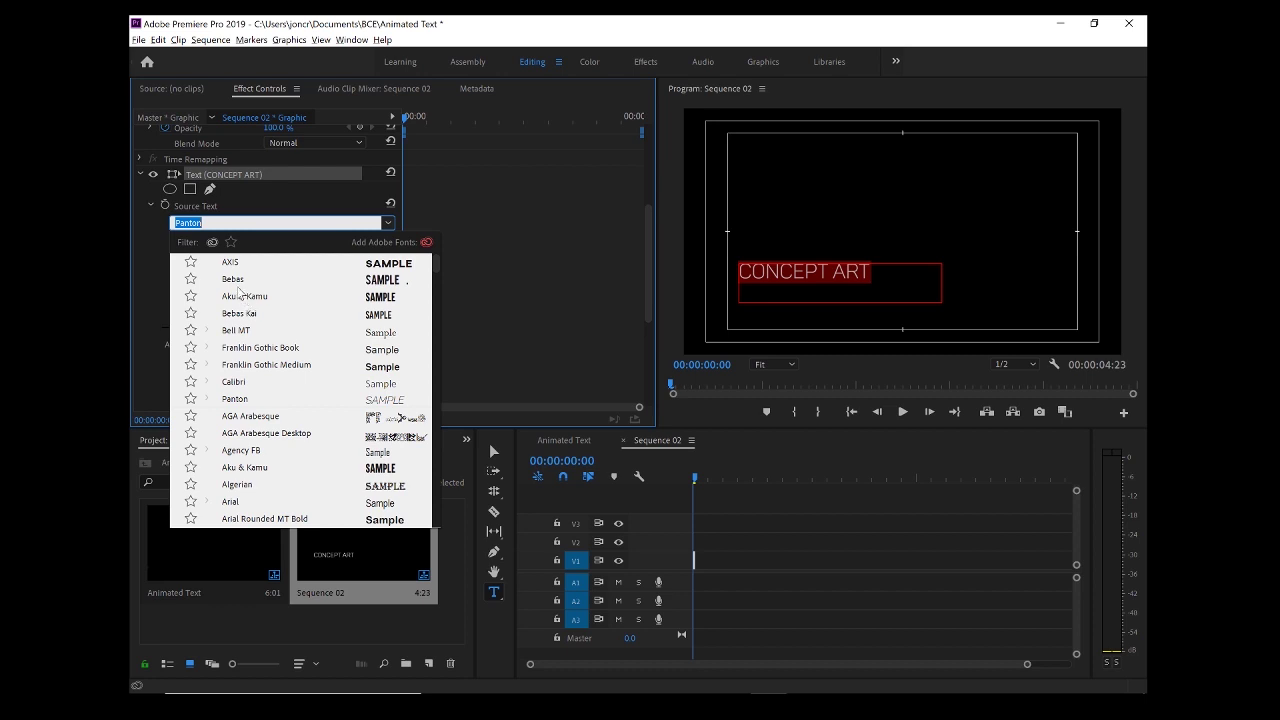
click(229, 263)
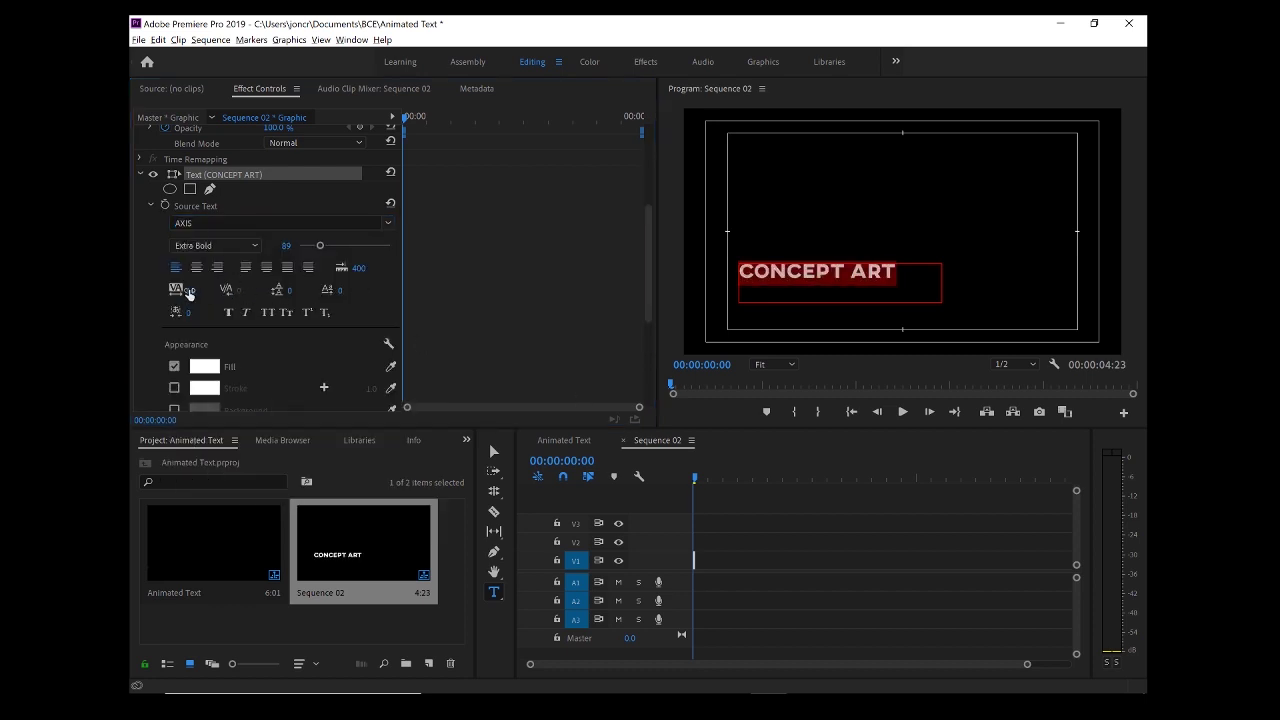
mouse_move(191, 290)
mouse_down()
mouse_move(350, 290)
mouse_move(200, 290)
mouse_up()
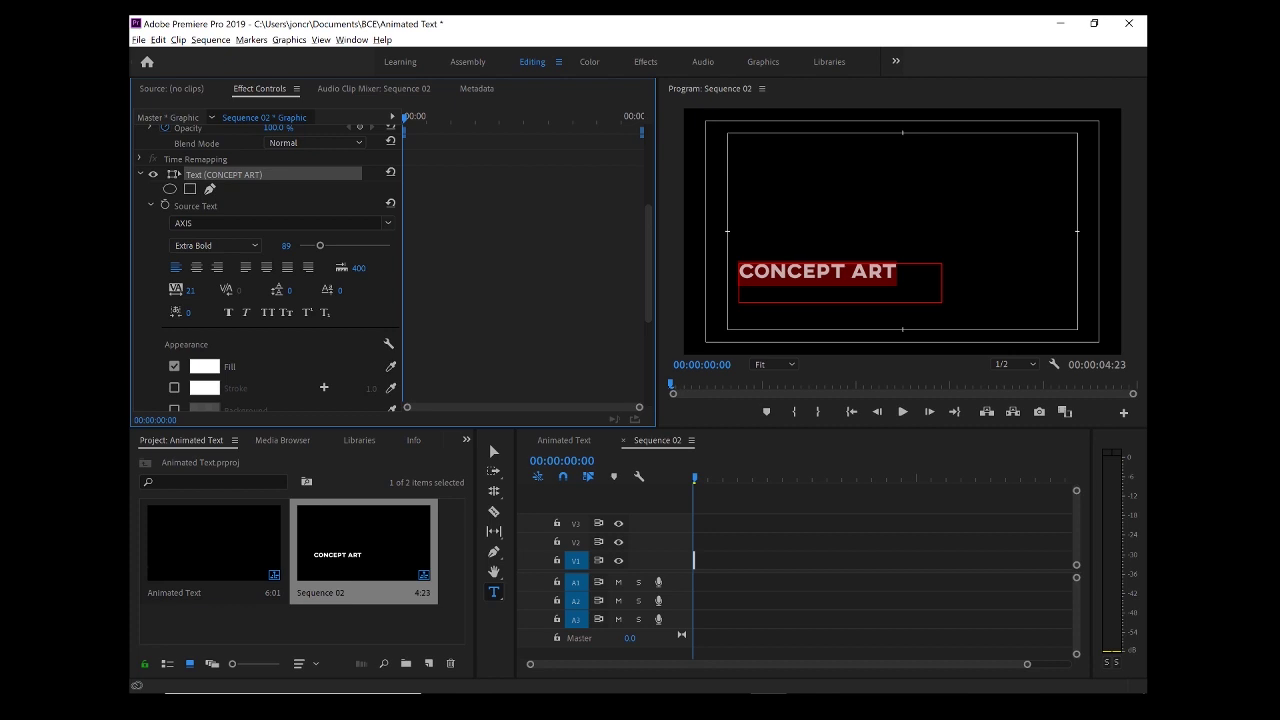
drag(190, 290, 213, 290)
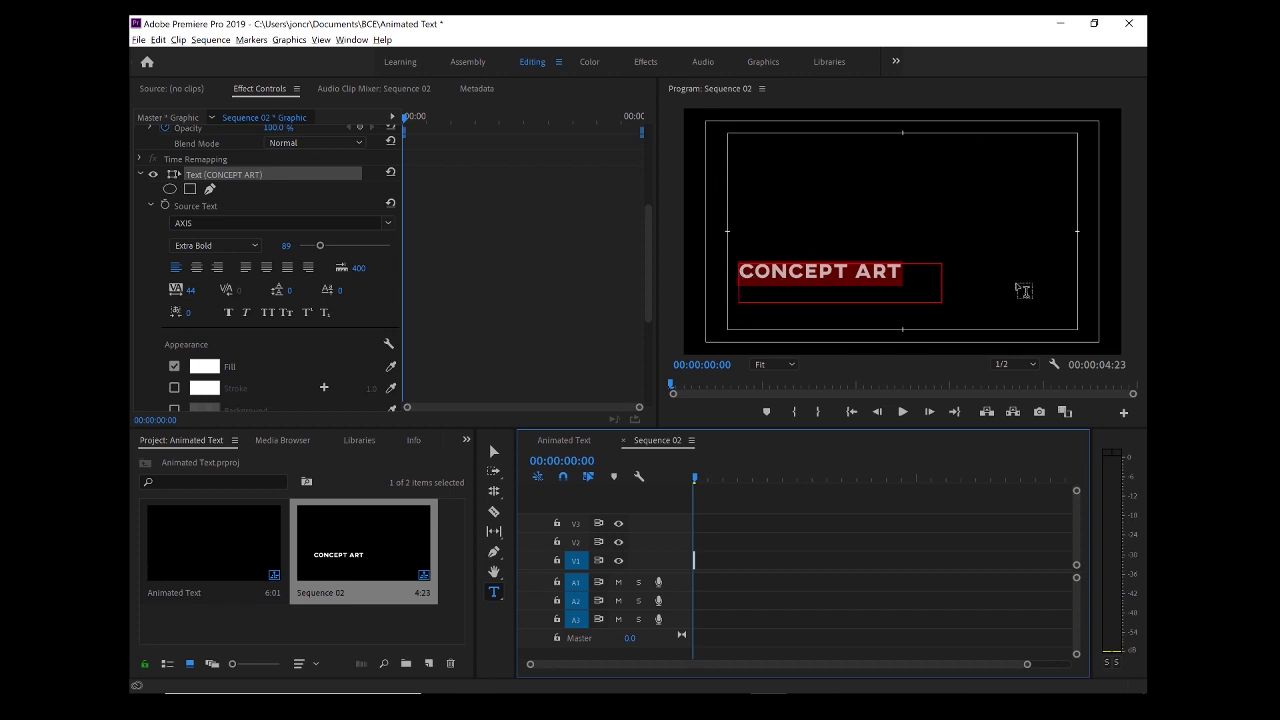
click(321, 40)
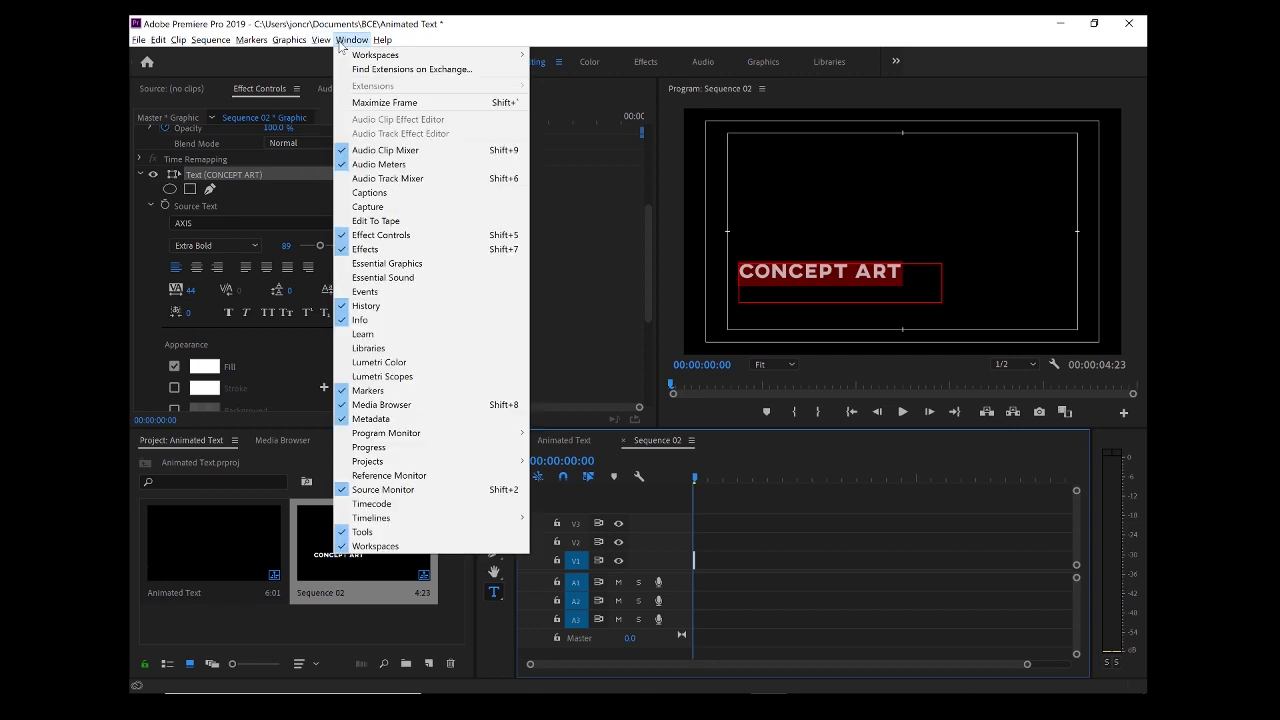
click(340, 44)
click(284, 41)
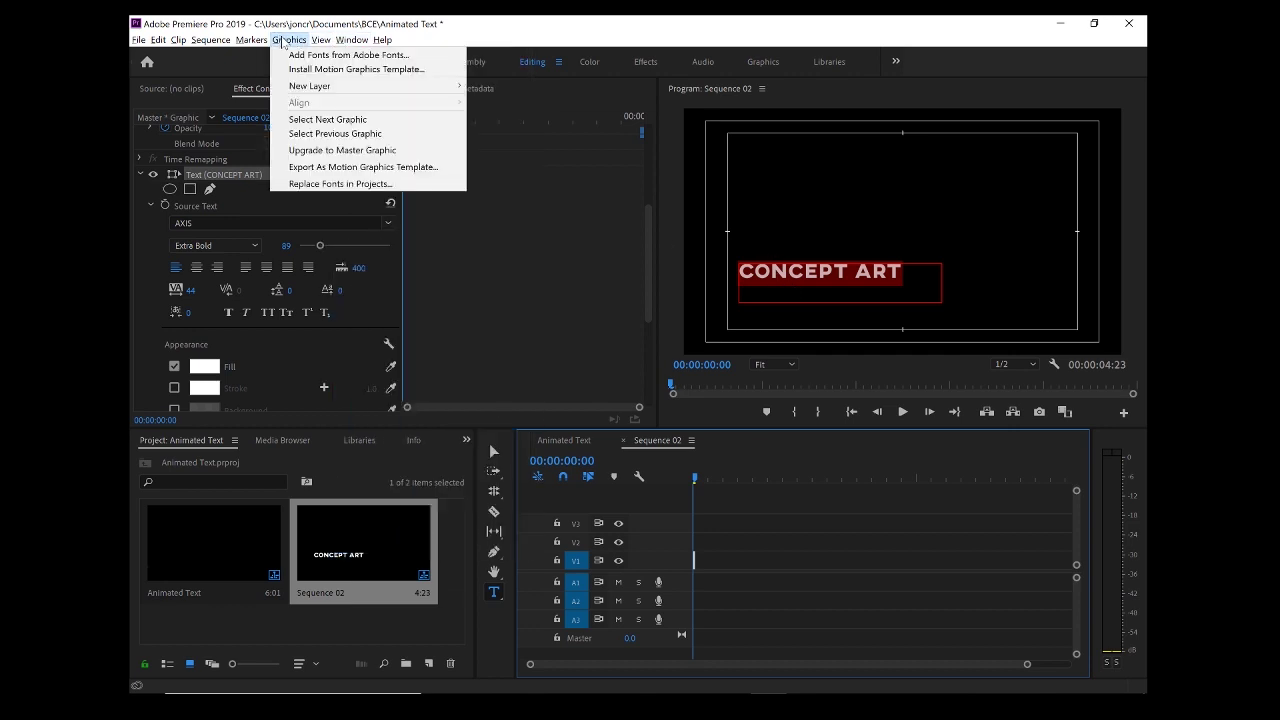
click(627, 120)
Switch the program monitor's safe margins off and back on twice.
right_click(697, 131)
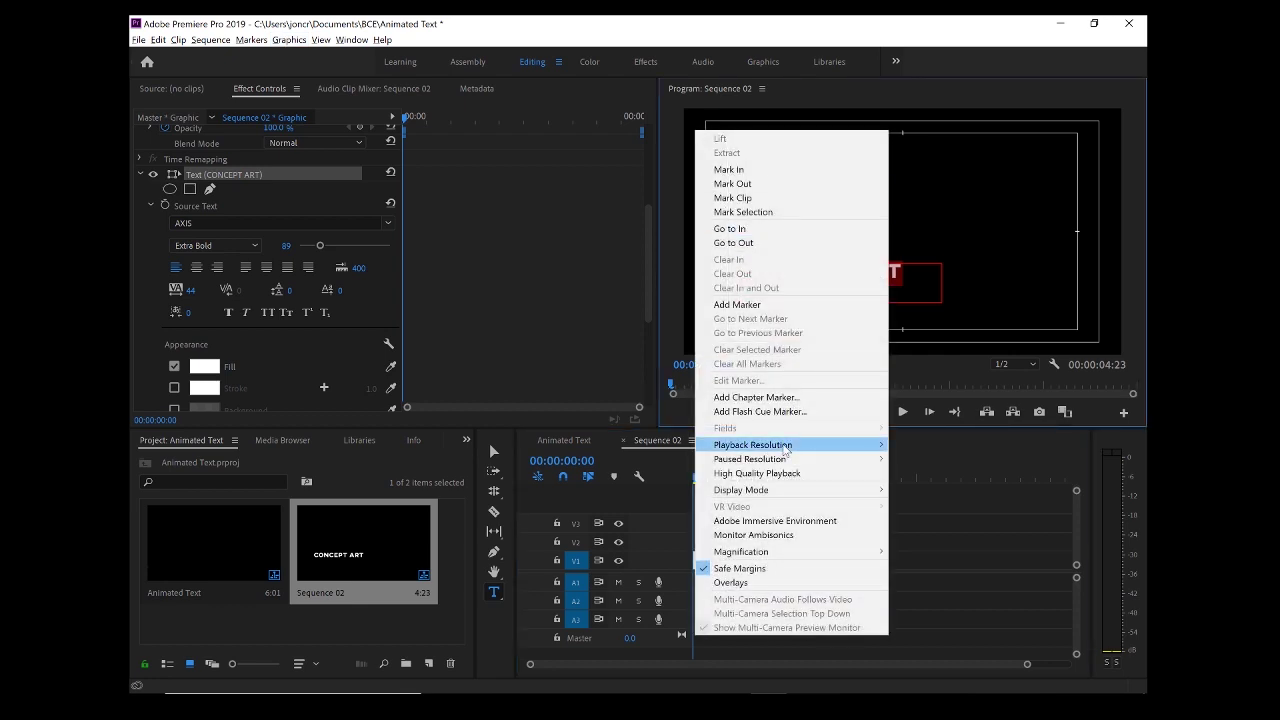
click(708, 568)
right_click(748, 230)
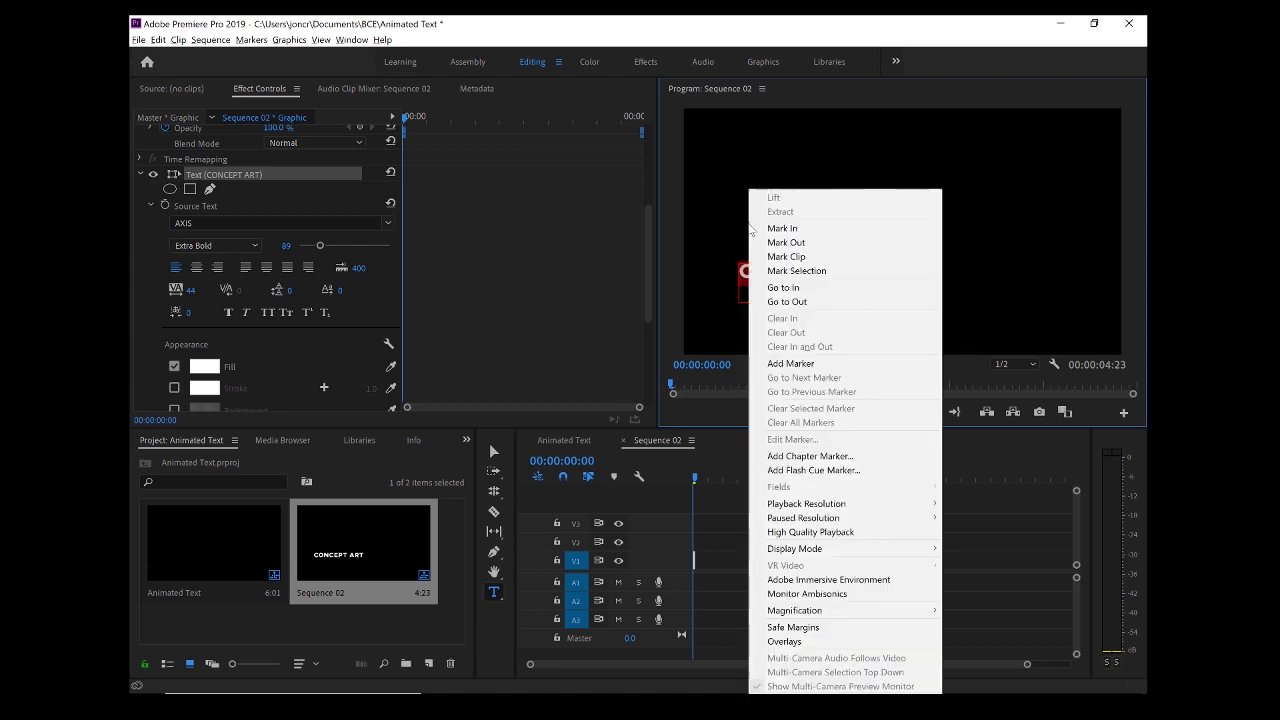
click(812, 627)
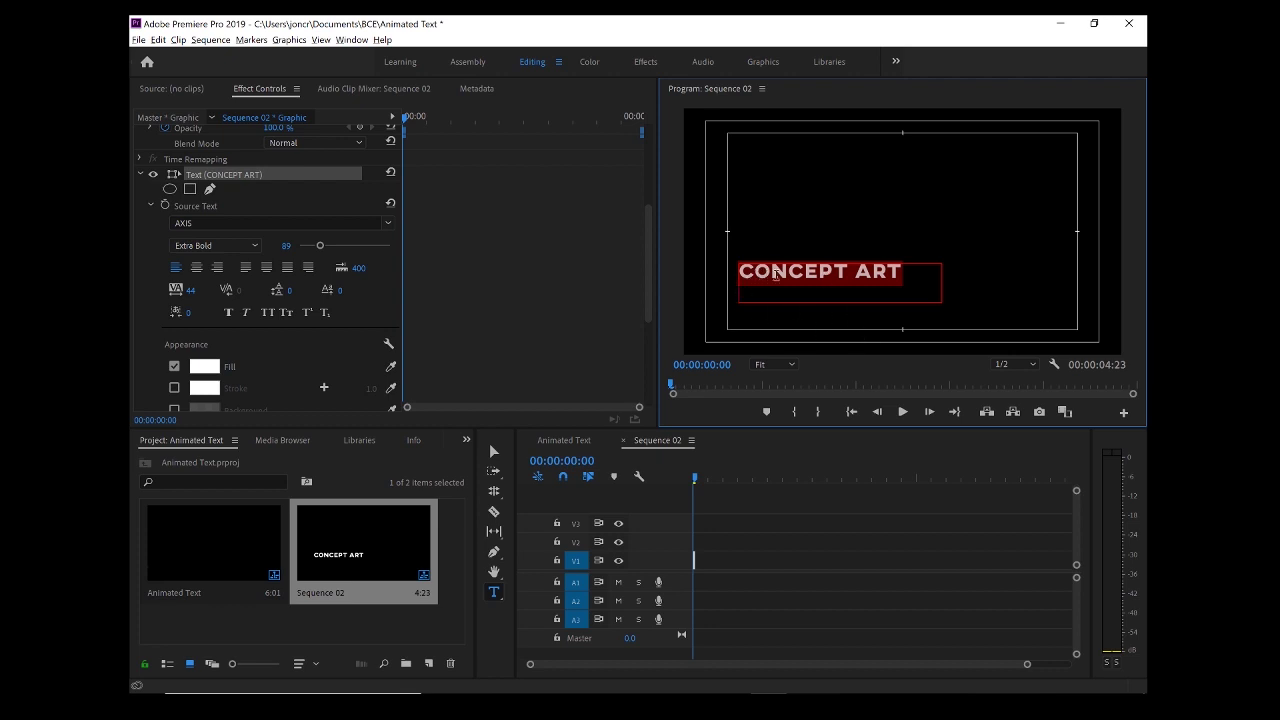
right_click(800, 217)
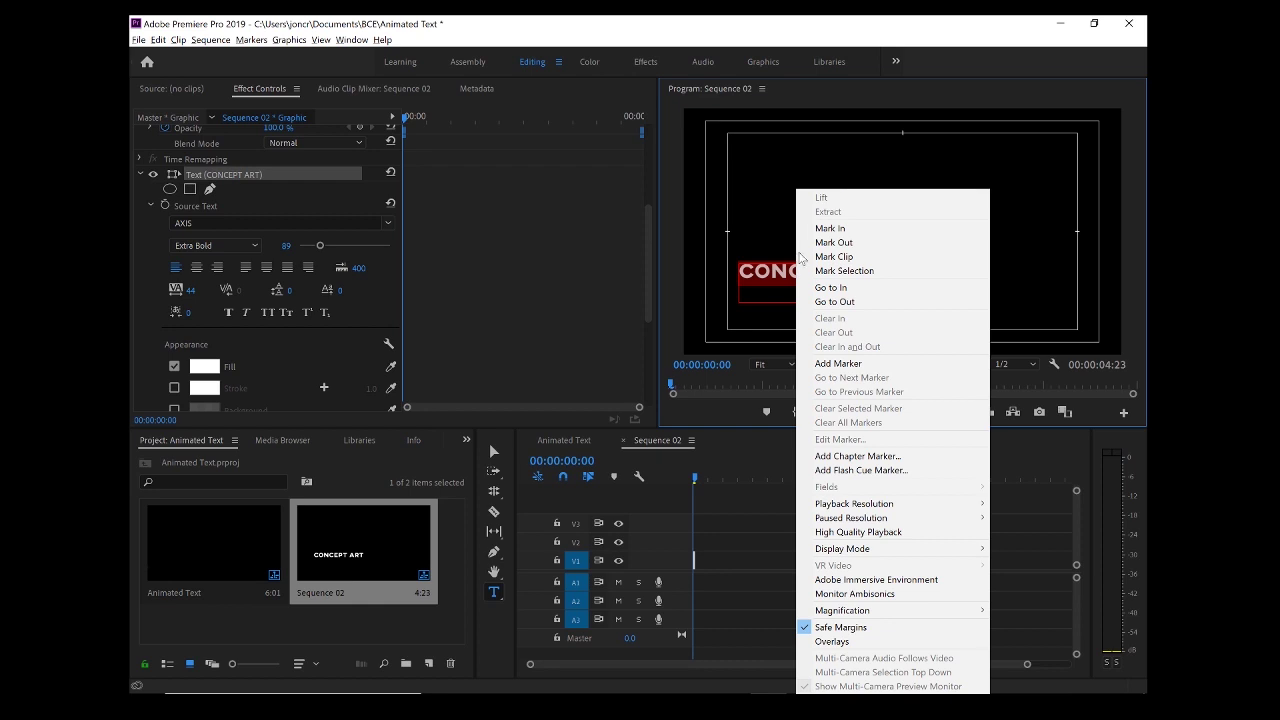
click(824, 627)
right_click(868, 176)
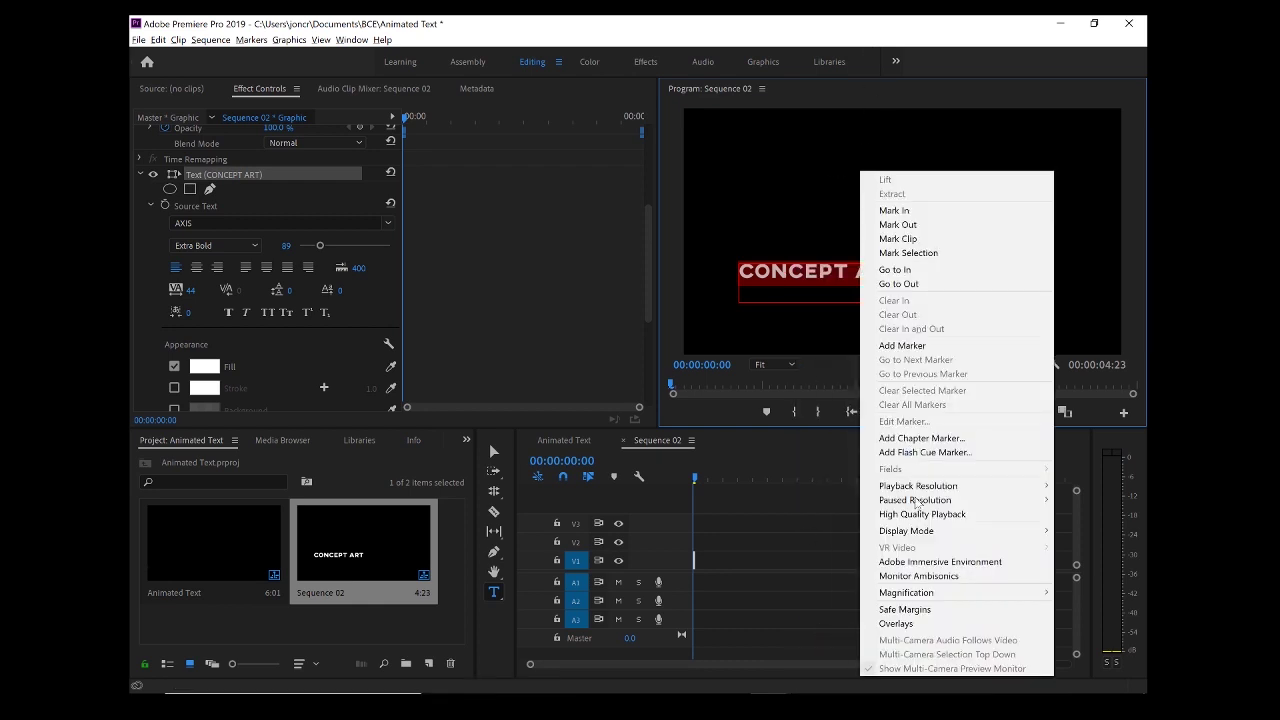
click(914, 608)
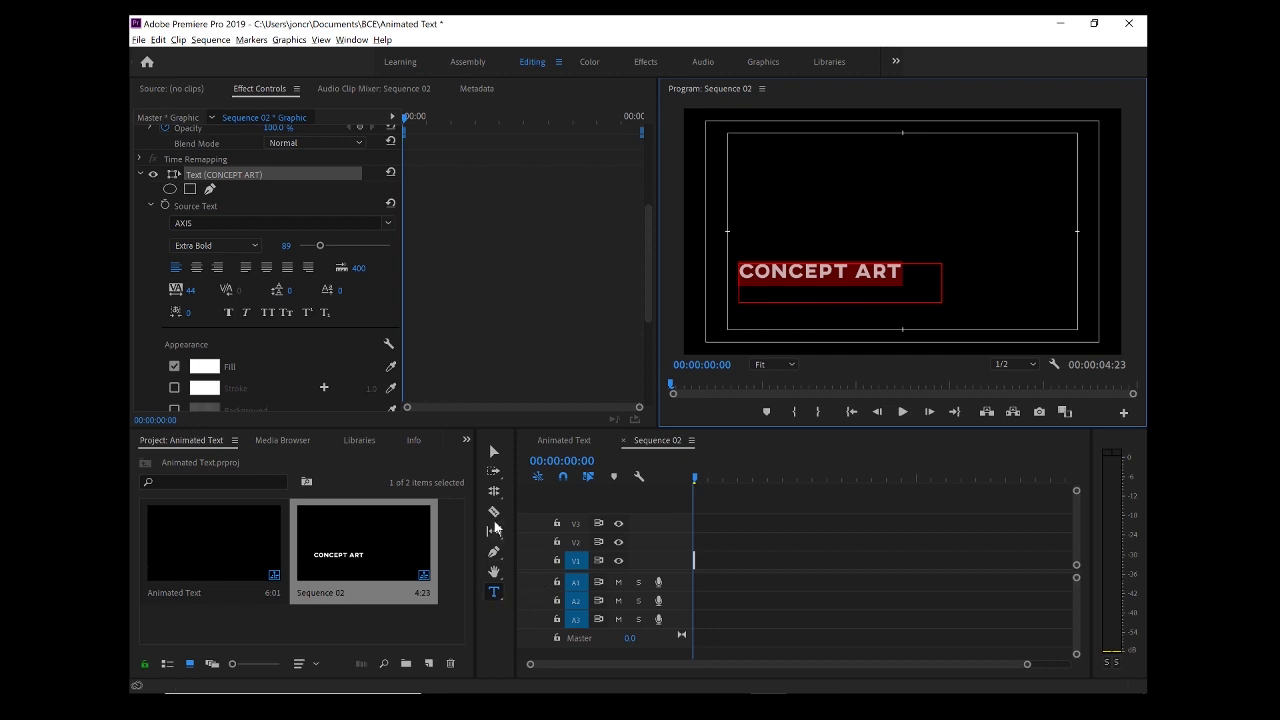
Shrink the CONCEPT ART text box to fit its text and move the title slightly lower in the frame.
click(493, 453)
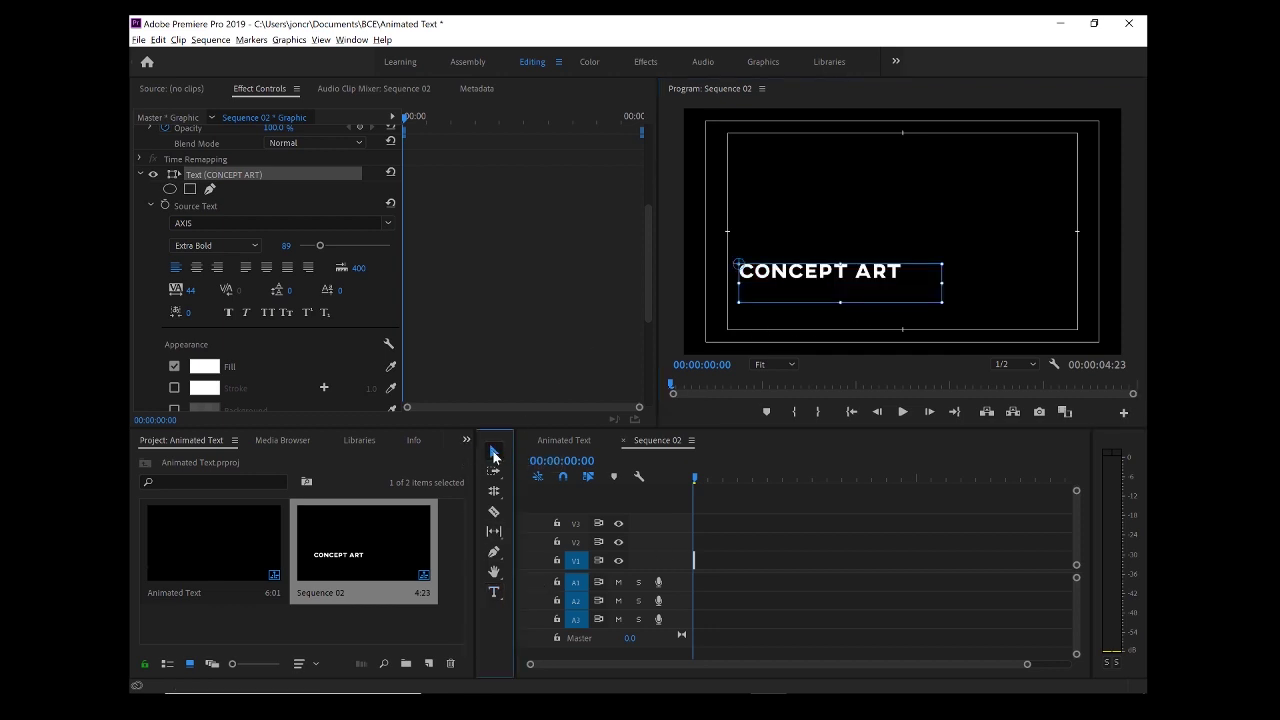
drag(947, 302, 911, 282)
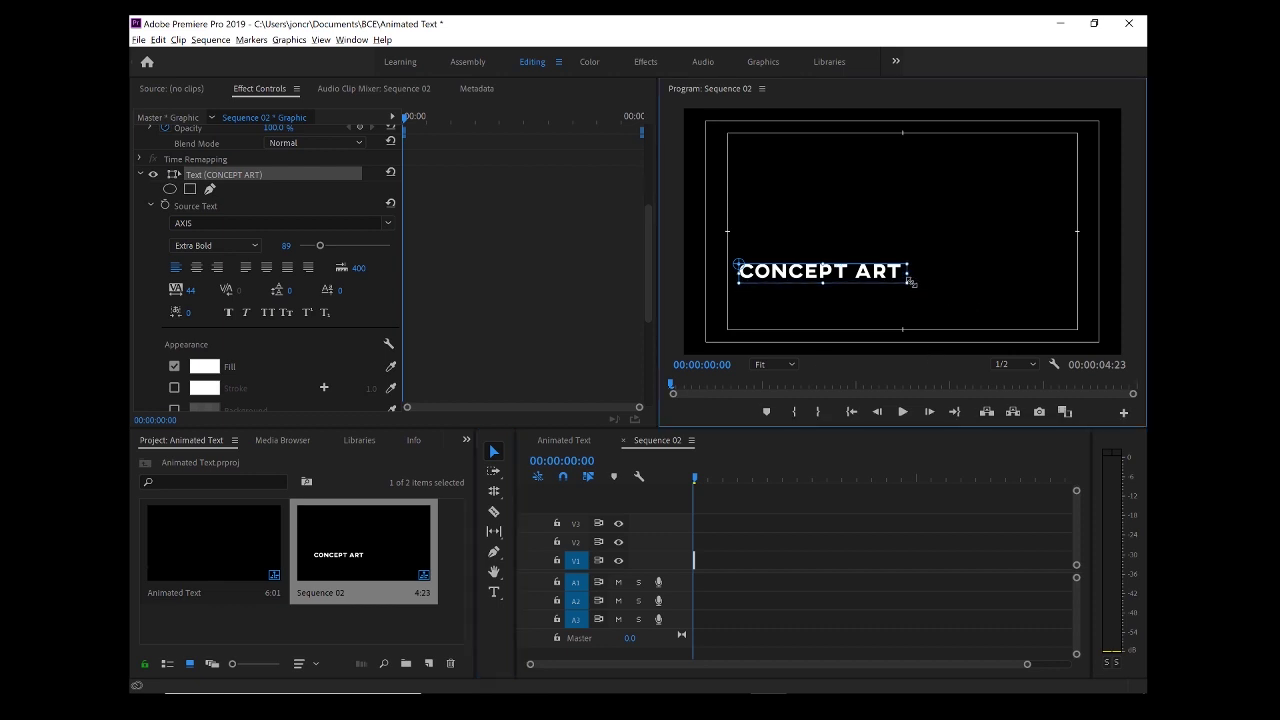
drag(828, 281, 830, 292)
click(720, 514)
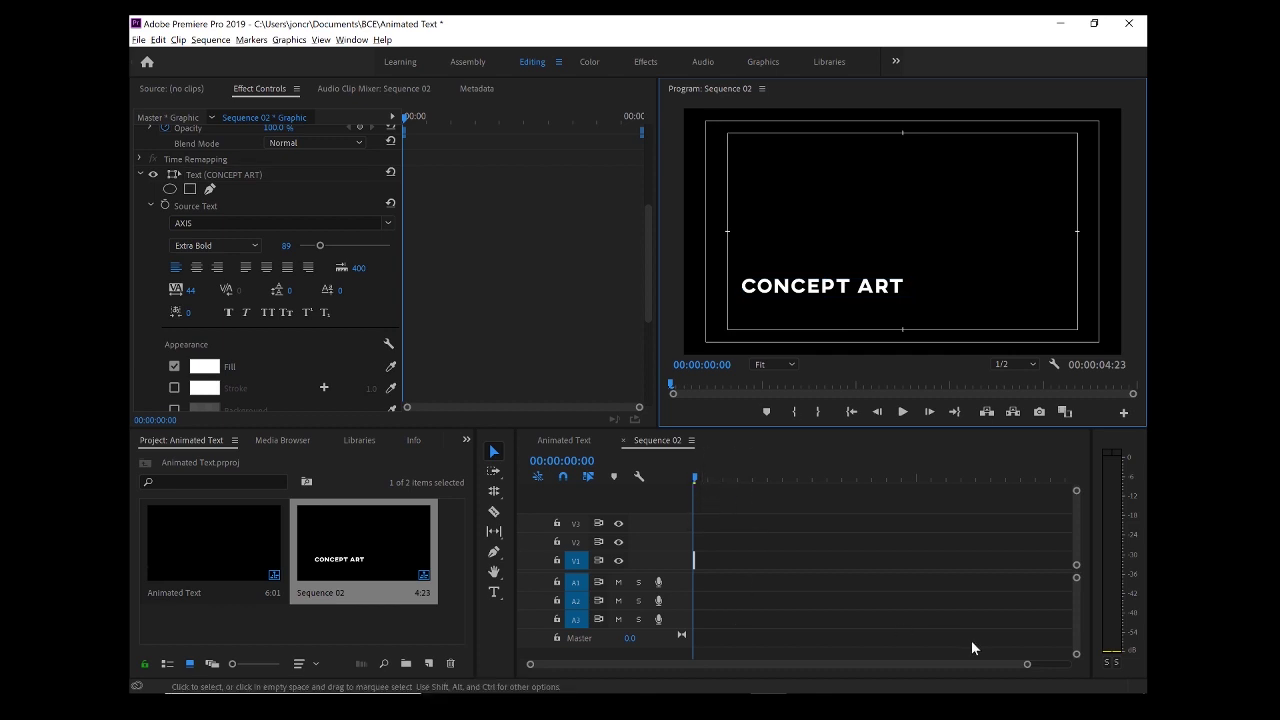
Extend the CONCEPT ART clip on V1 to a 6-second duration and return the playhead to the start.
click(1022, 670)
drag(1022, 672, 848, 677)
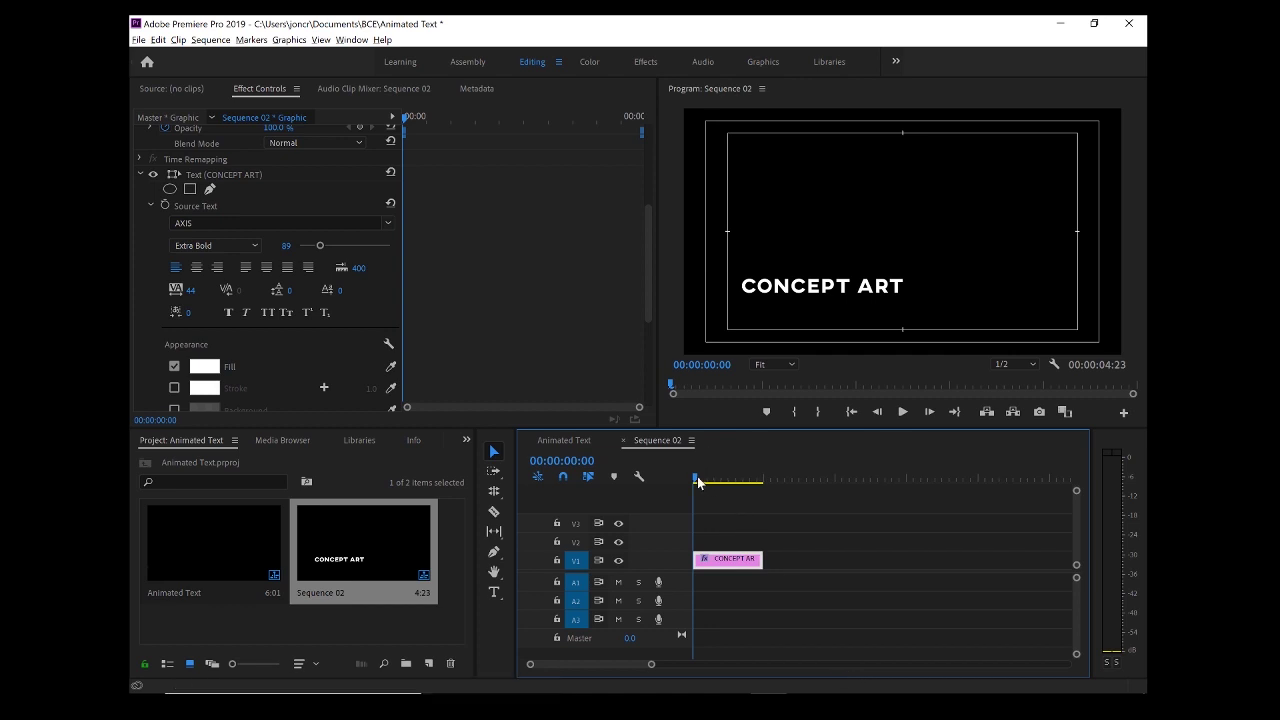
drag(694, 477, 766, 479)
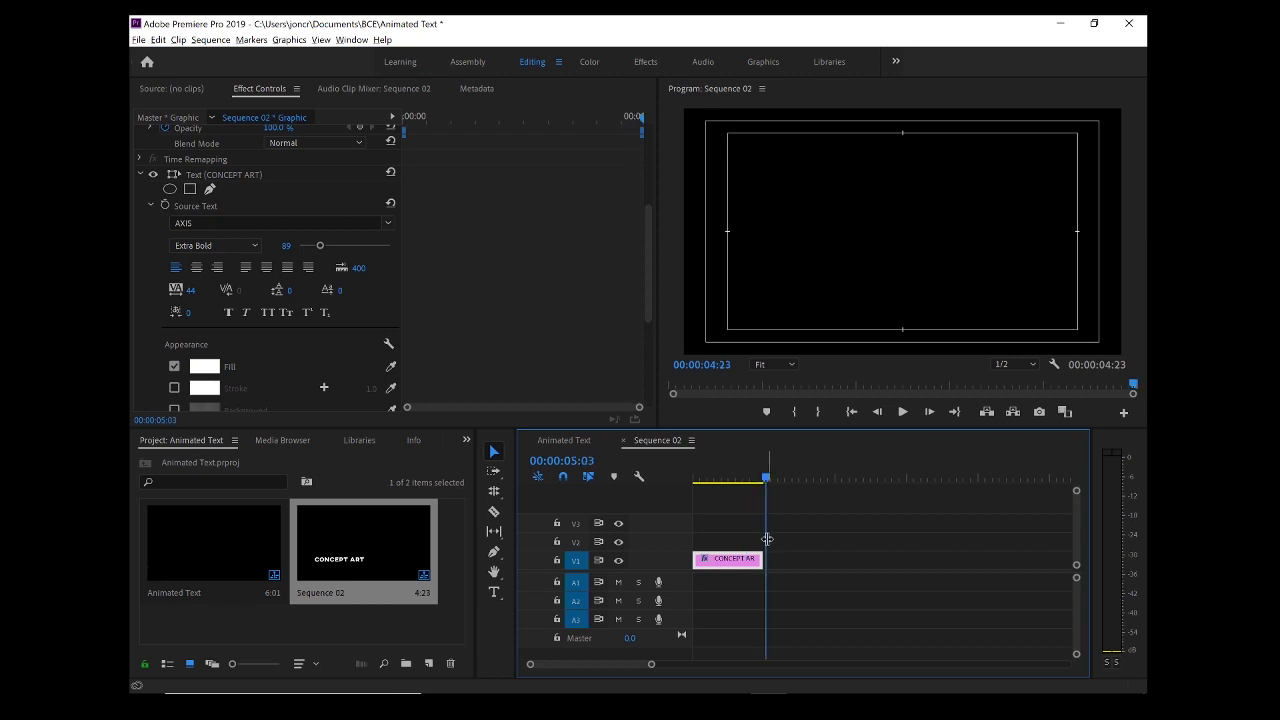
drag(761, 559, 771, 559)
mouse_move(766, 480)
mouse_down()
mouse_move(752, 480)
mouse_move(766, 480)
mouse_up()
key(Home)
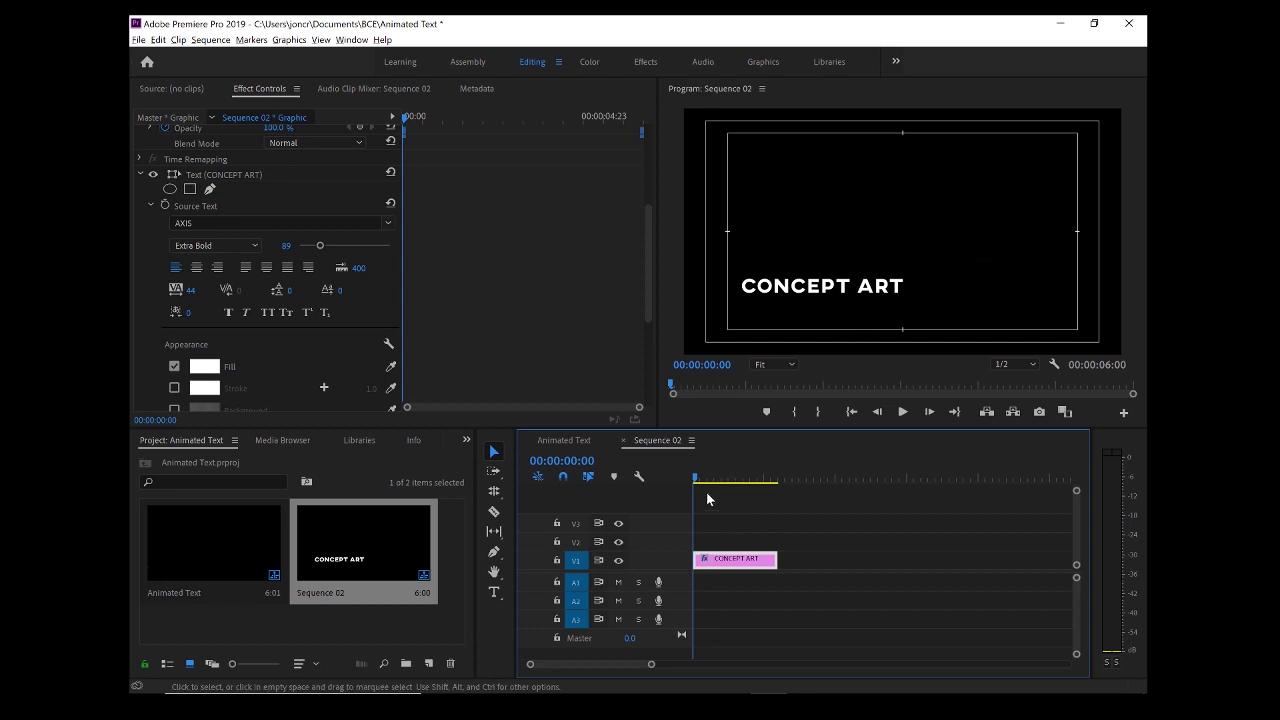
Duplicate the CONCEPT ART clip from V1 onto V2 directly above it and select the copy.
right_click(718, 559)
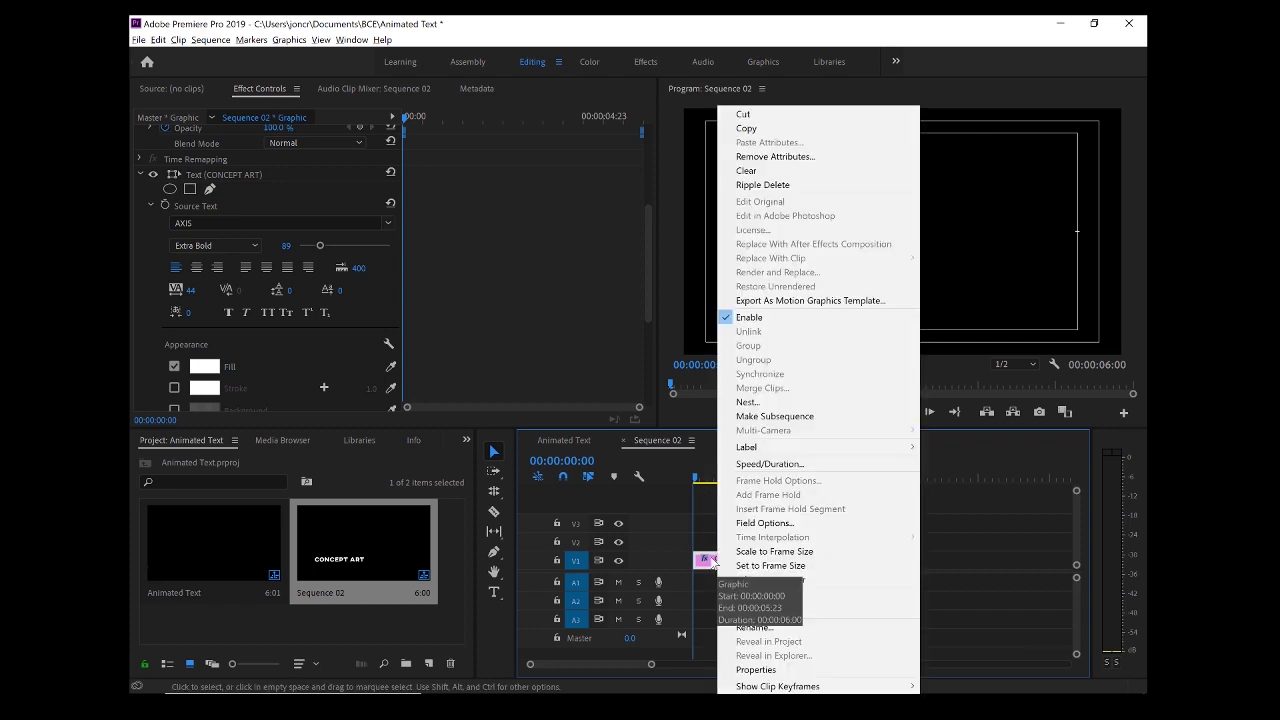
click(711, 562)
drag(711, 562, 748, 548)
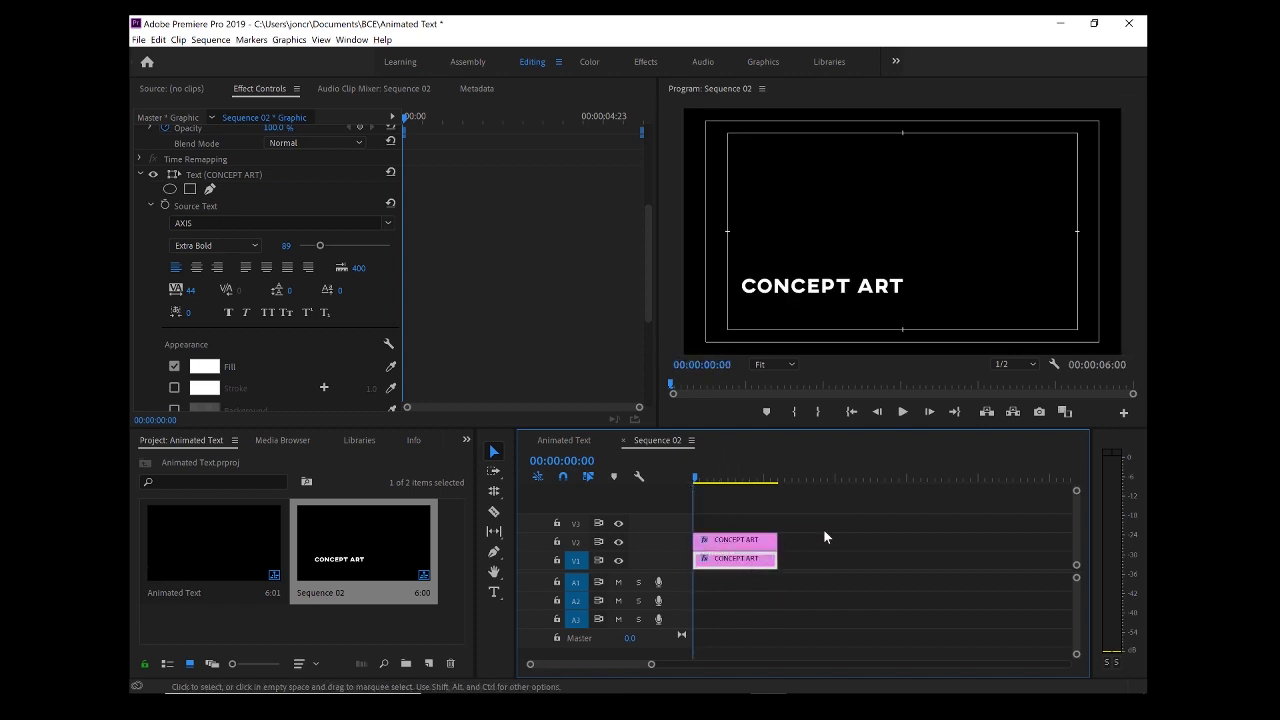
click(731, 541)
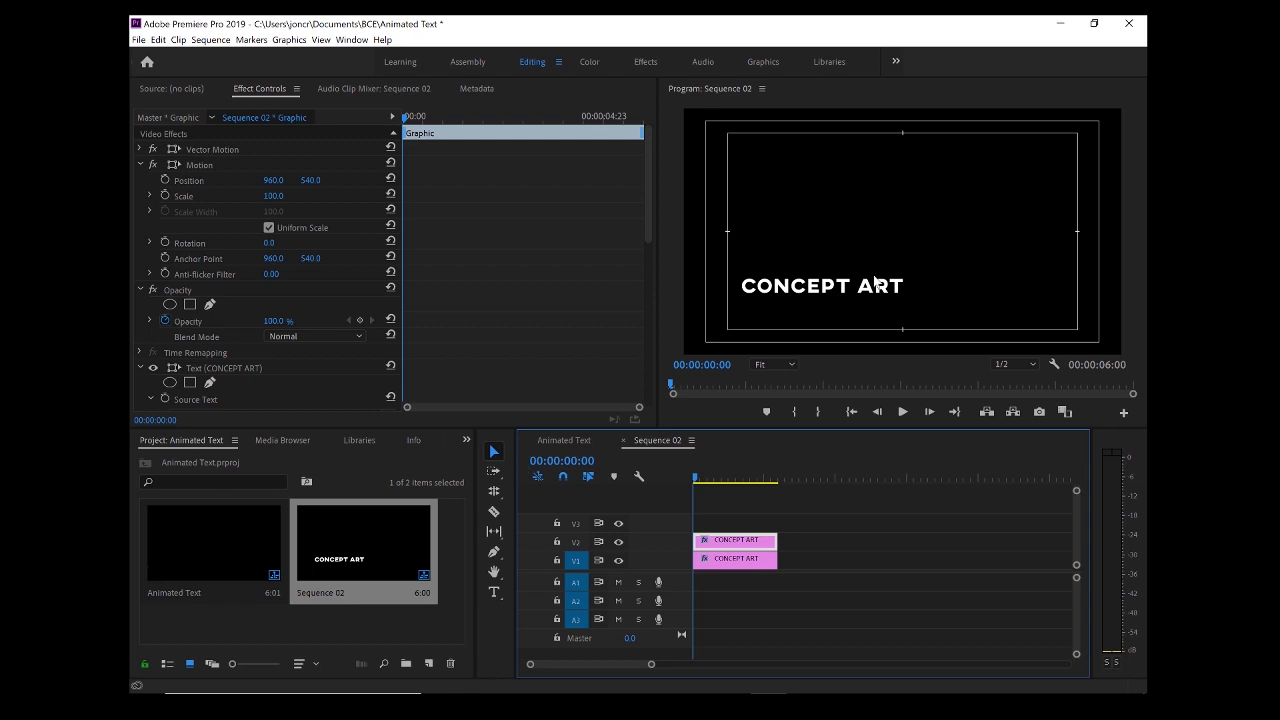
mouse_move(819, 299)
mouse_down()
mouse_move(818, 318)
mouse_move(818, 307)
mouse_up()
key(ctrl+z)
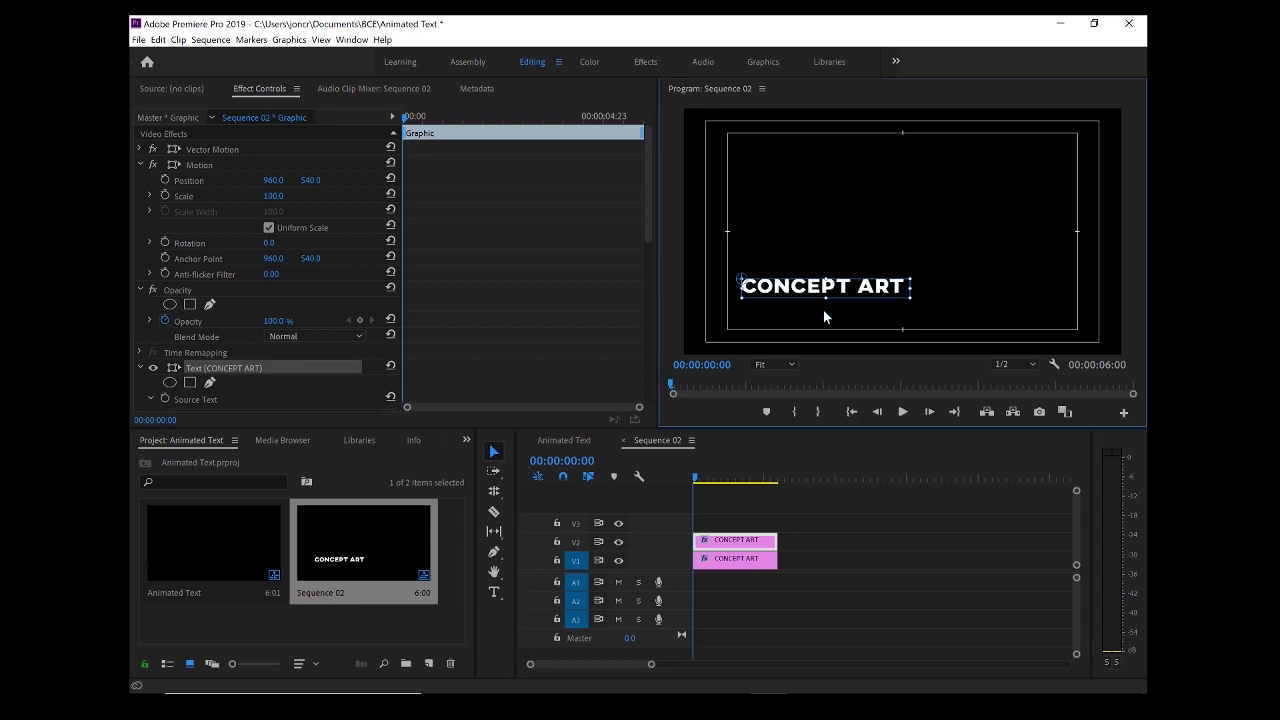
mouse_move(823, 323)
mouse_down()
mouse_move(975, 318)
mouse_move(823, 305)
mouse_up()
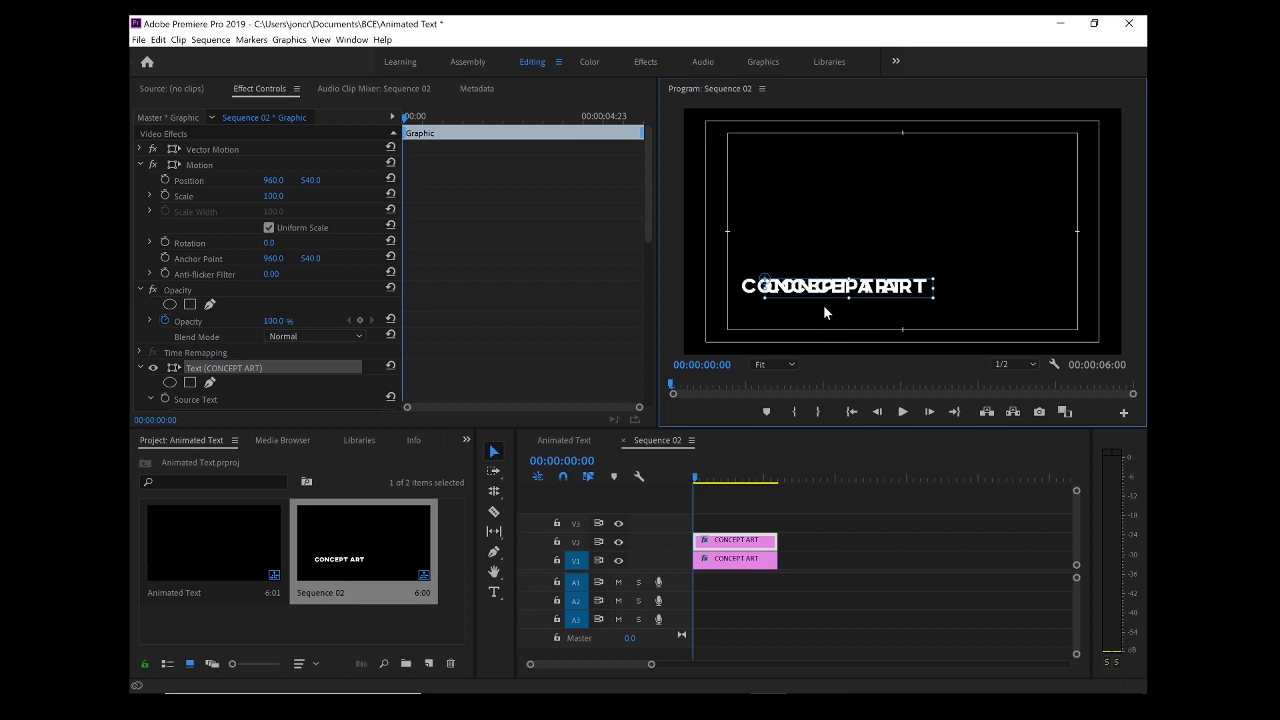
key(ctrl+z)
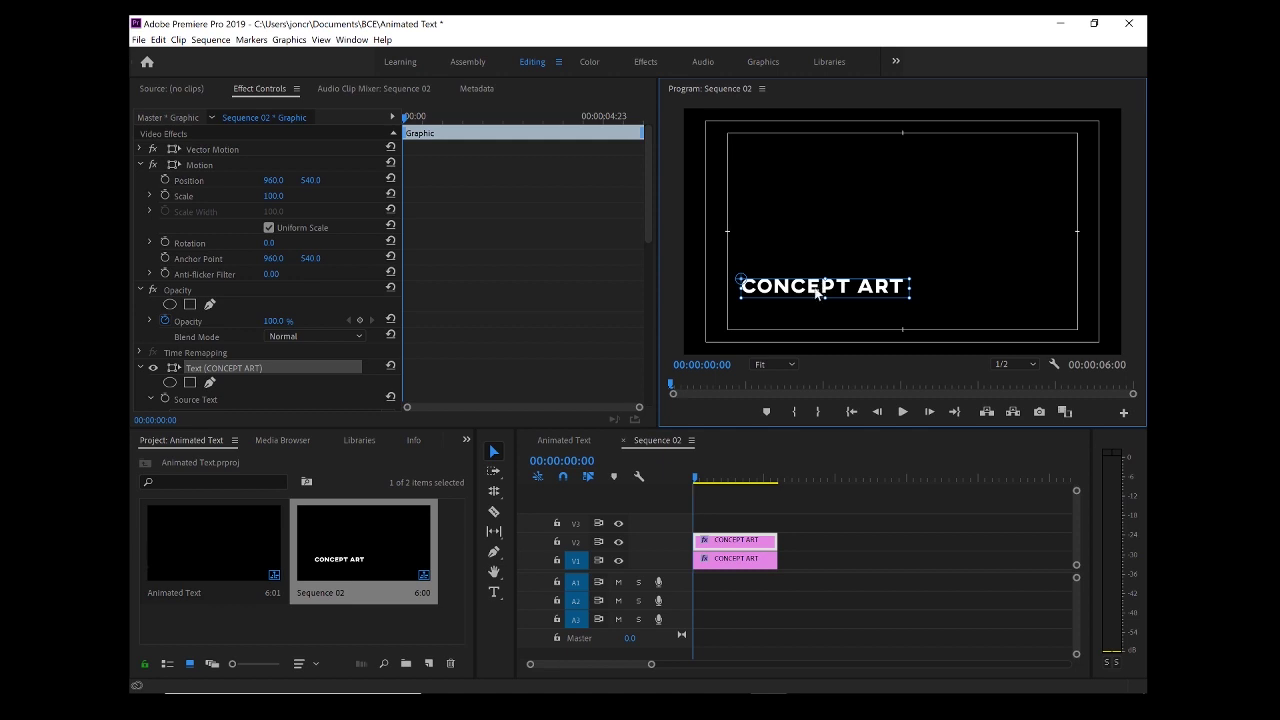
Move the duplicate title directly below the original and change its font to Panton in the Light Caps style.
drag(817, 292, 816, 310)
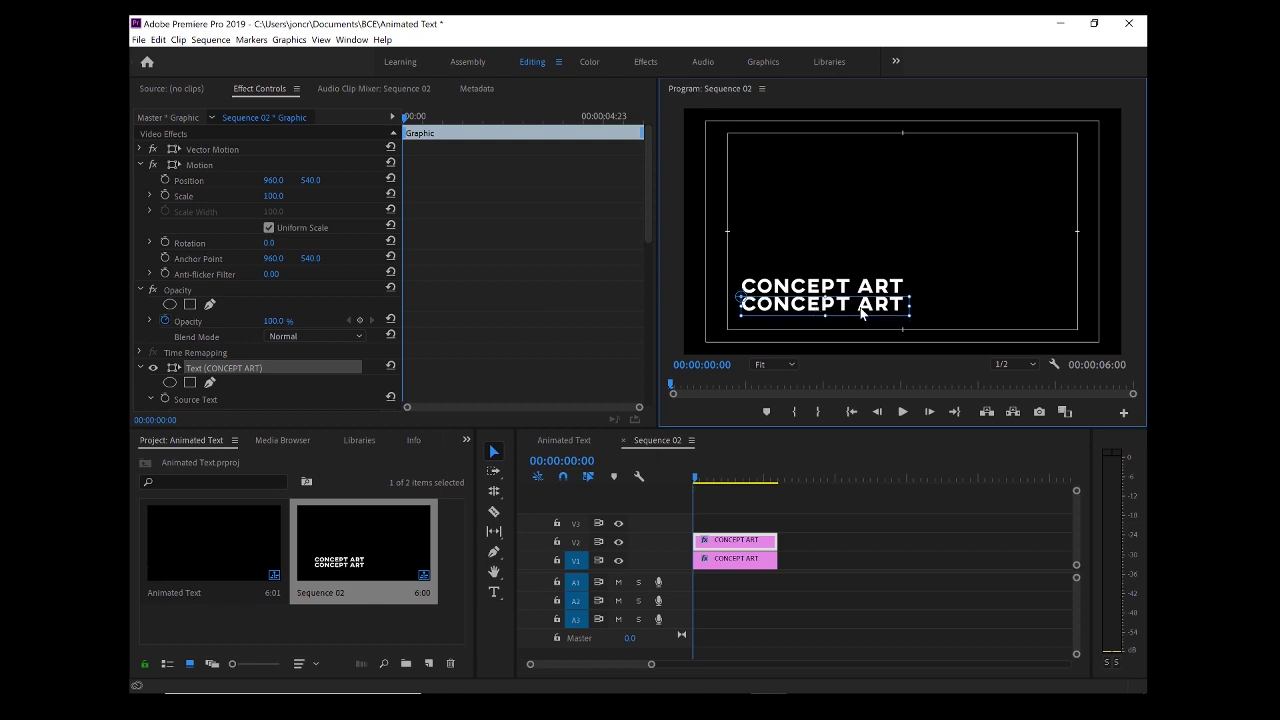
double_click(861, 313)
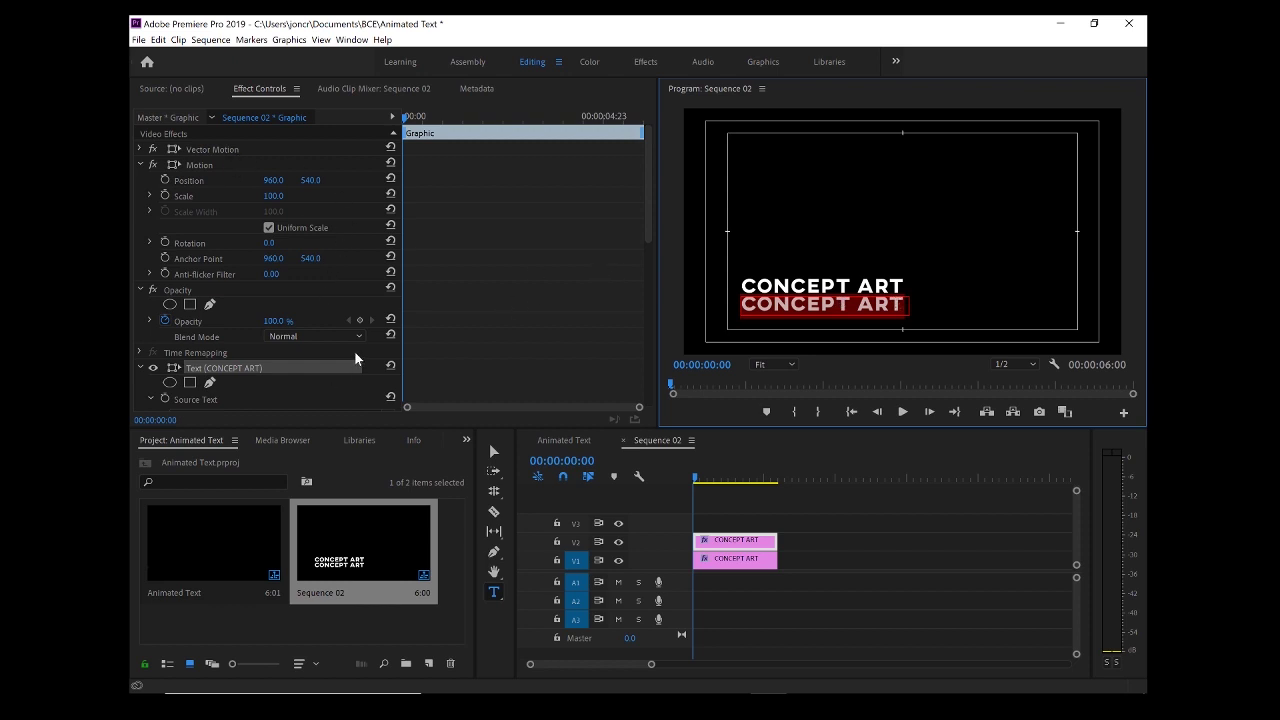
scroll(350, 351, down, 8)
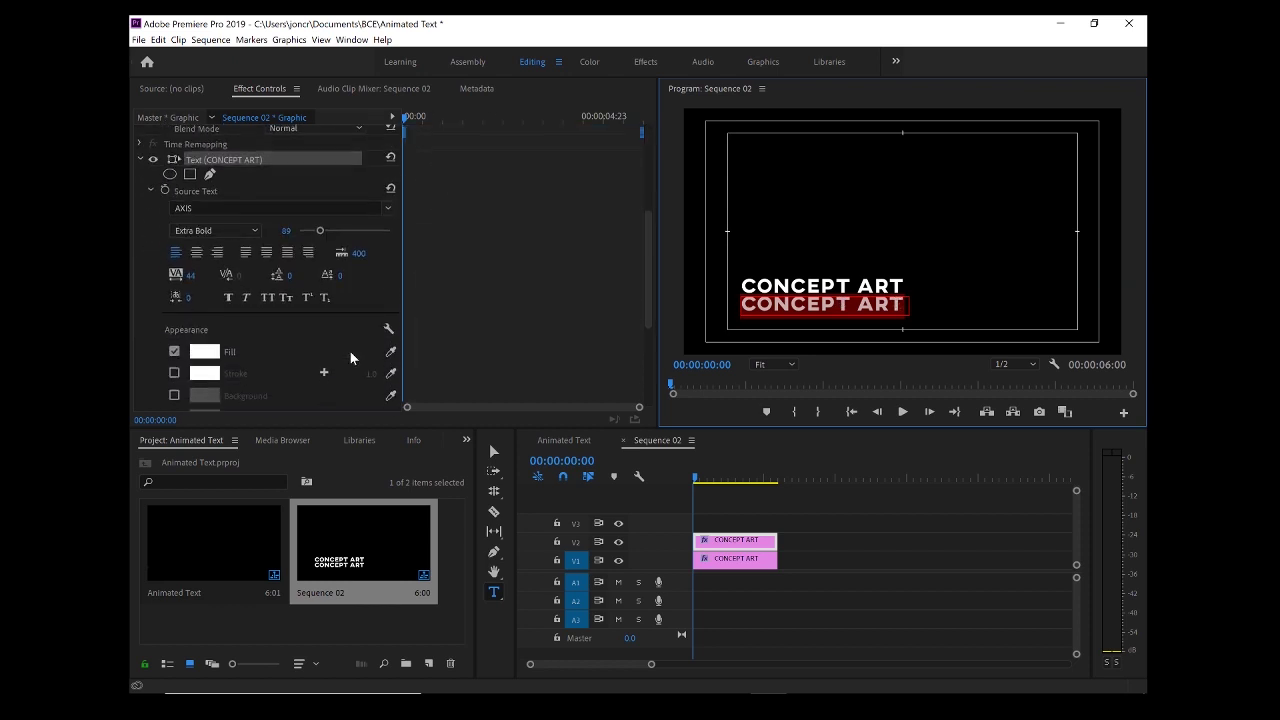
scroll(350, 194, up, 3)
scroll(351, 195, up, 1)
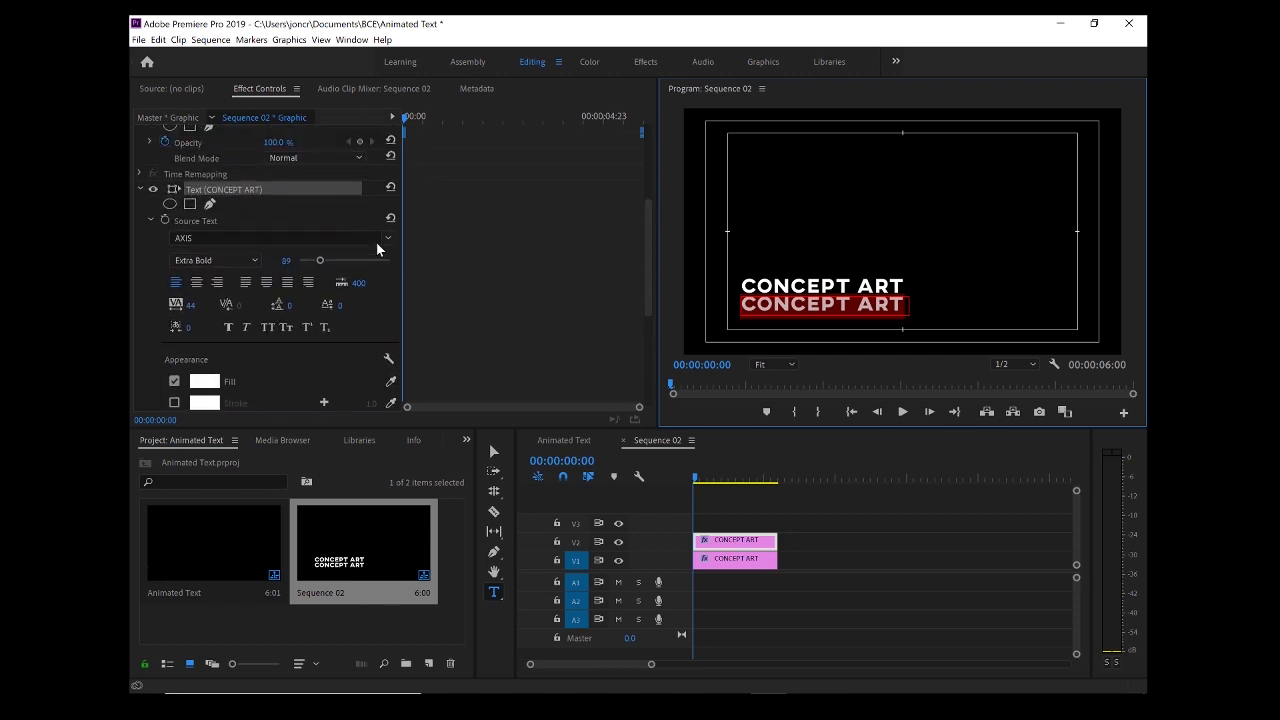
click(389, 240)
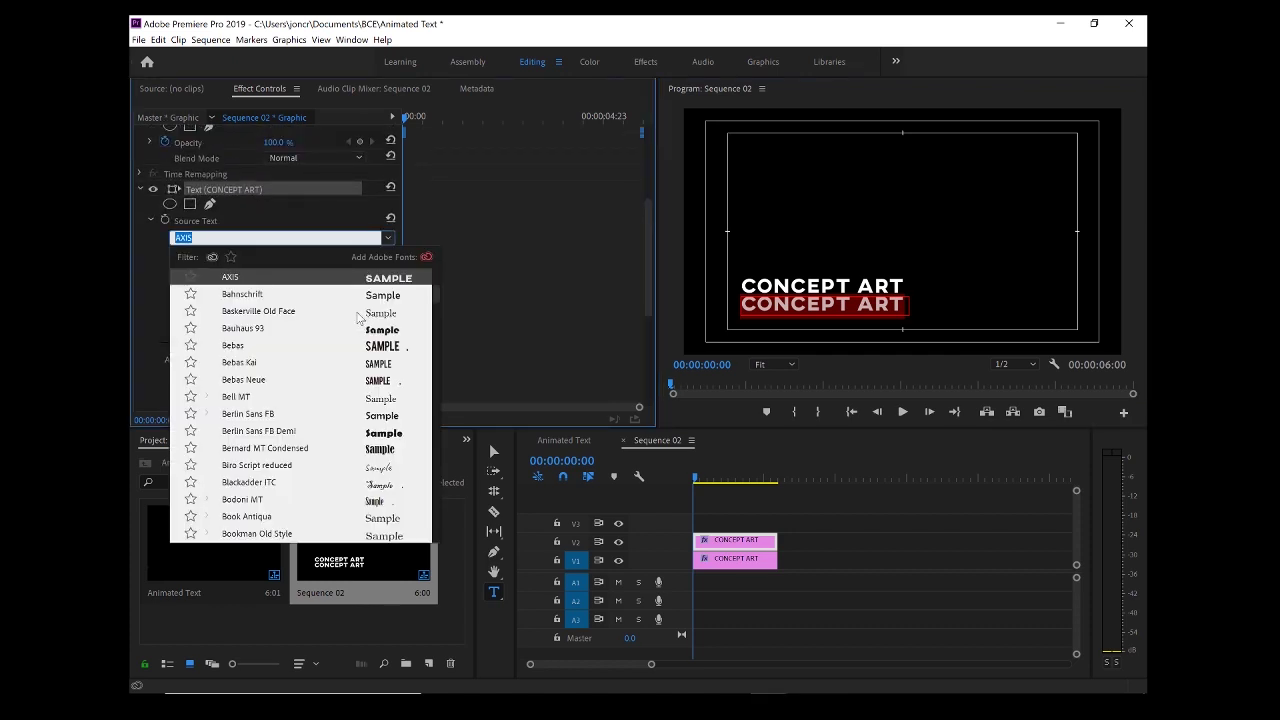
scroll(358, 318, up, 1)
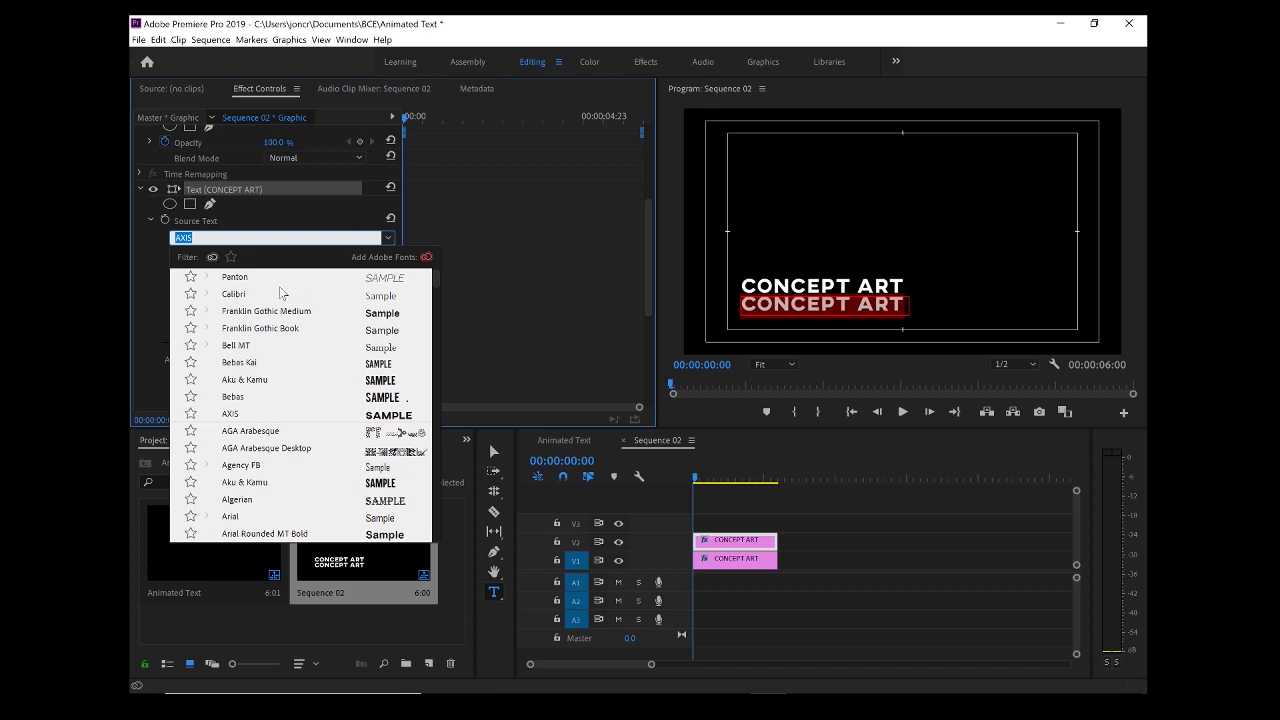
click(242, 280)
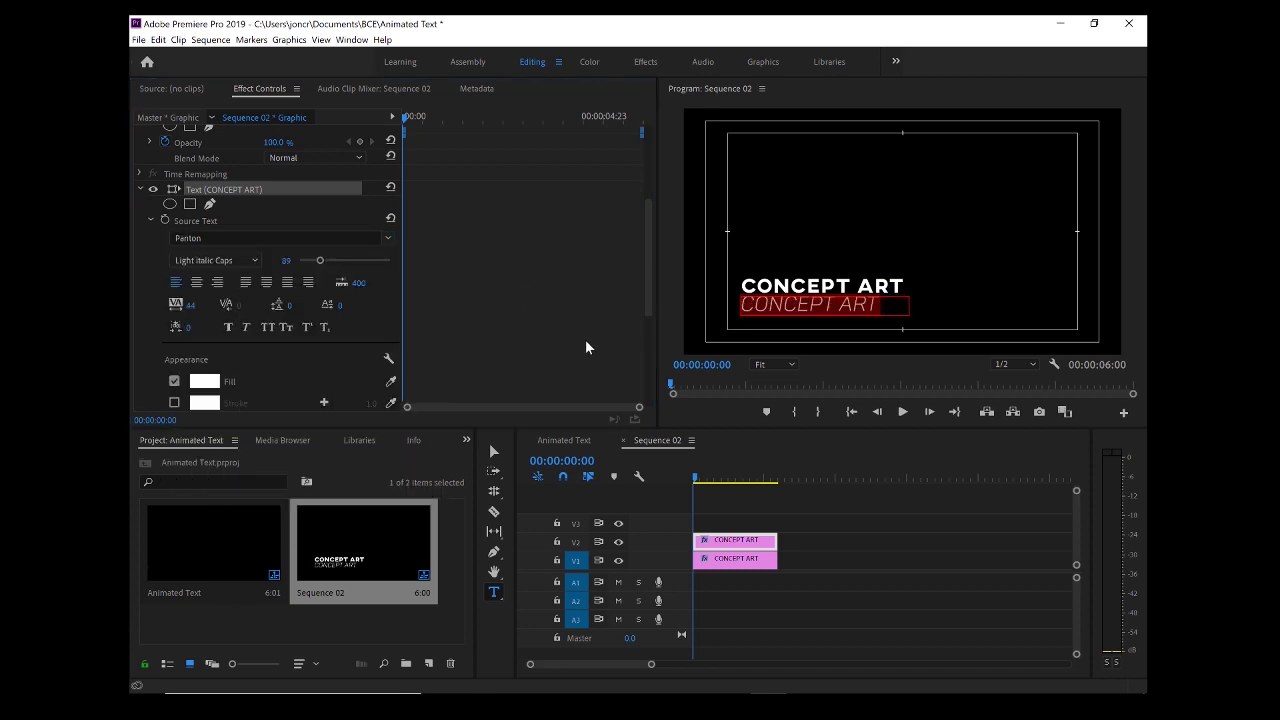
click(252, 259)
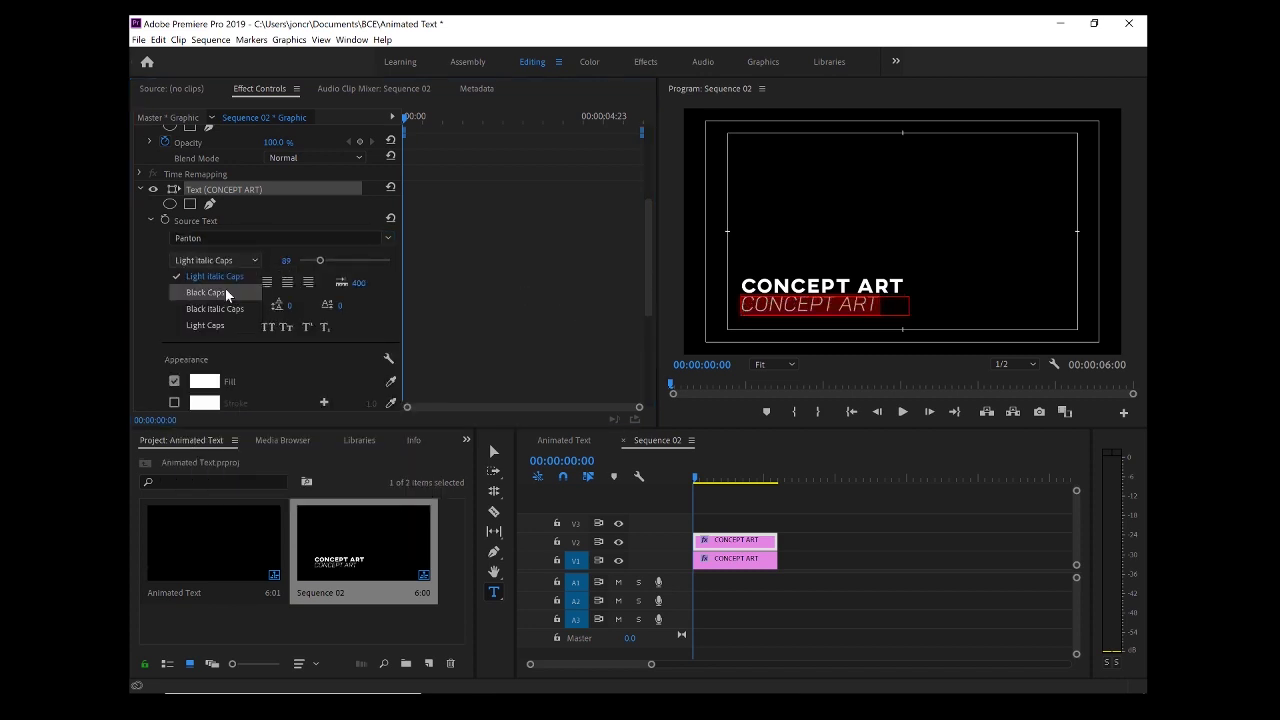
click(224, 324)
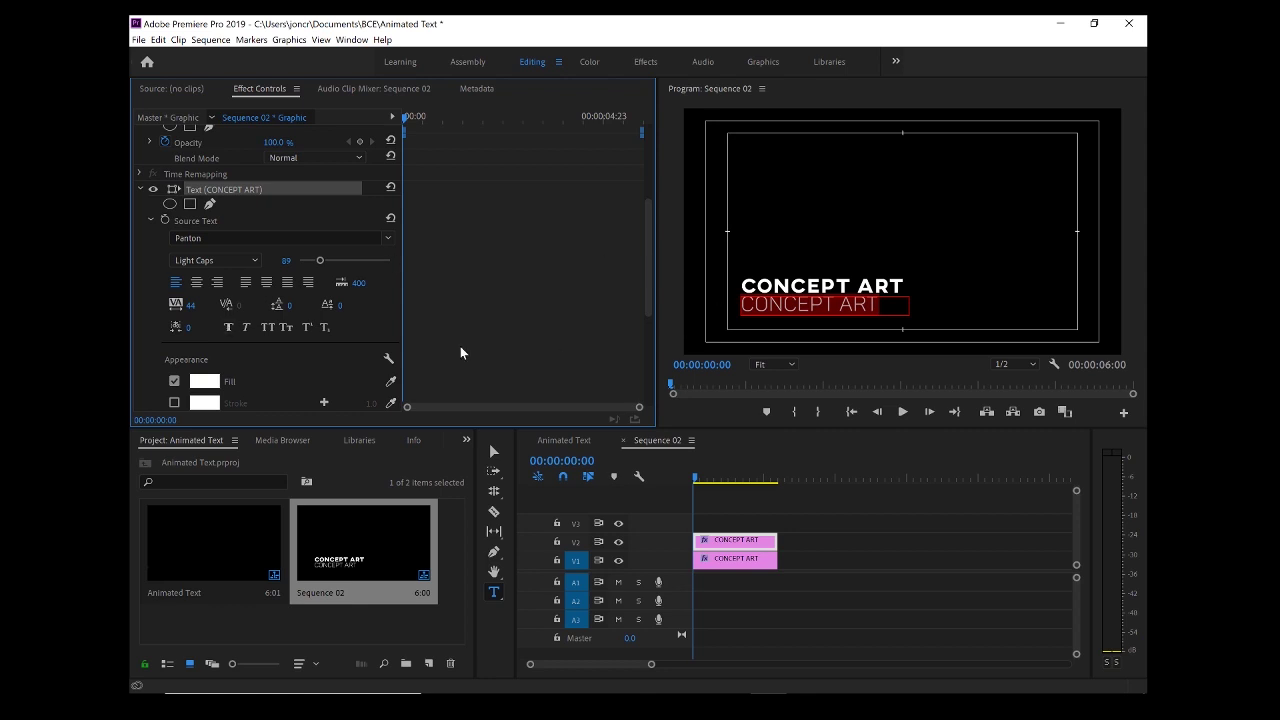
Reduce the duplicate title's font size to 76 and leave its text editing.
drag(320, 258, 316, 260)
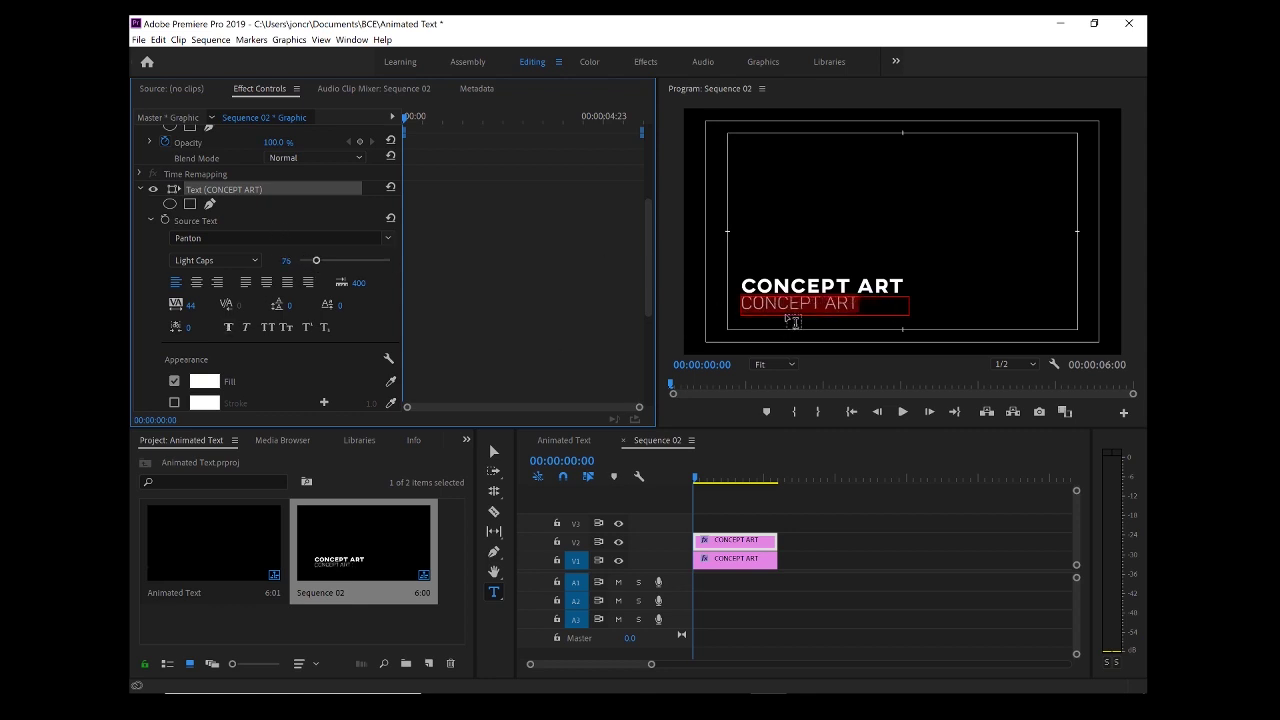
key(Escape)
key(h)
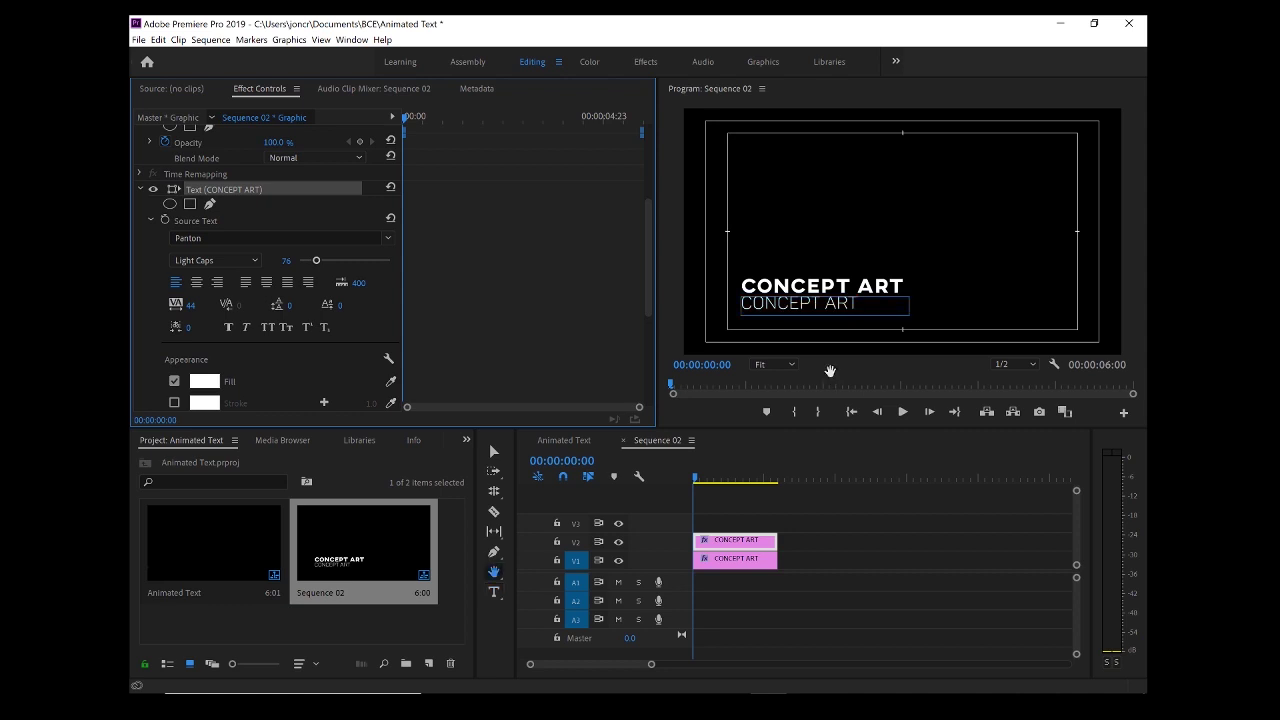
click(838, 305)
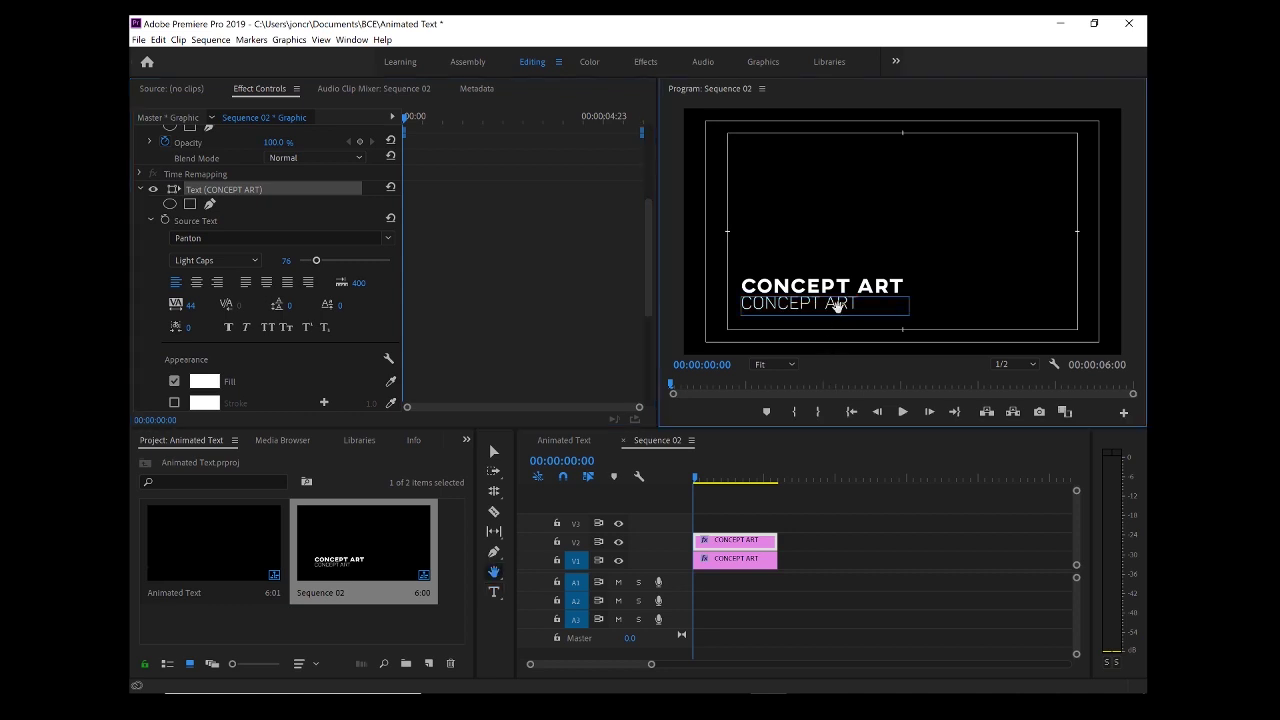
Replace the text of the lighter lower title on V2 with "character design".
click(495, 593)
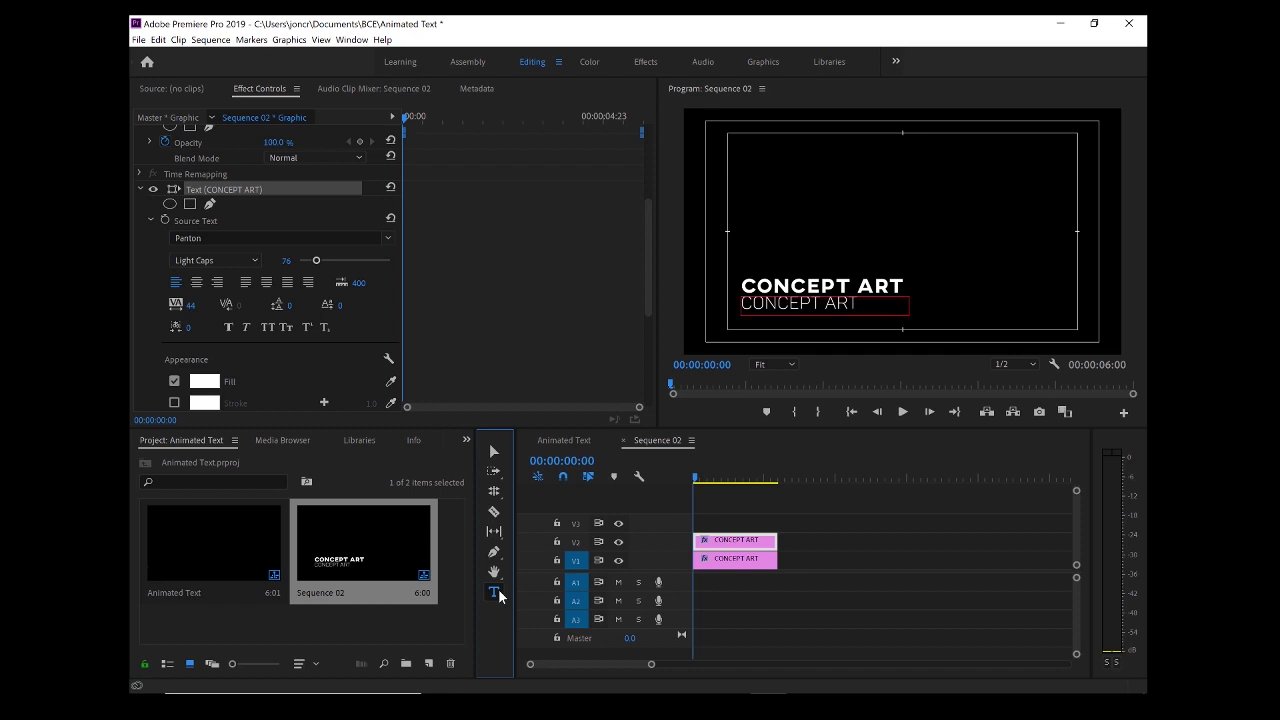
click(813, 303)
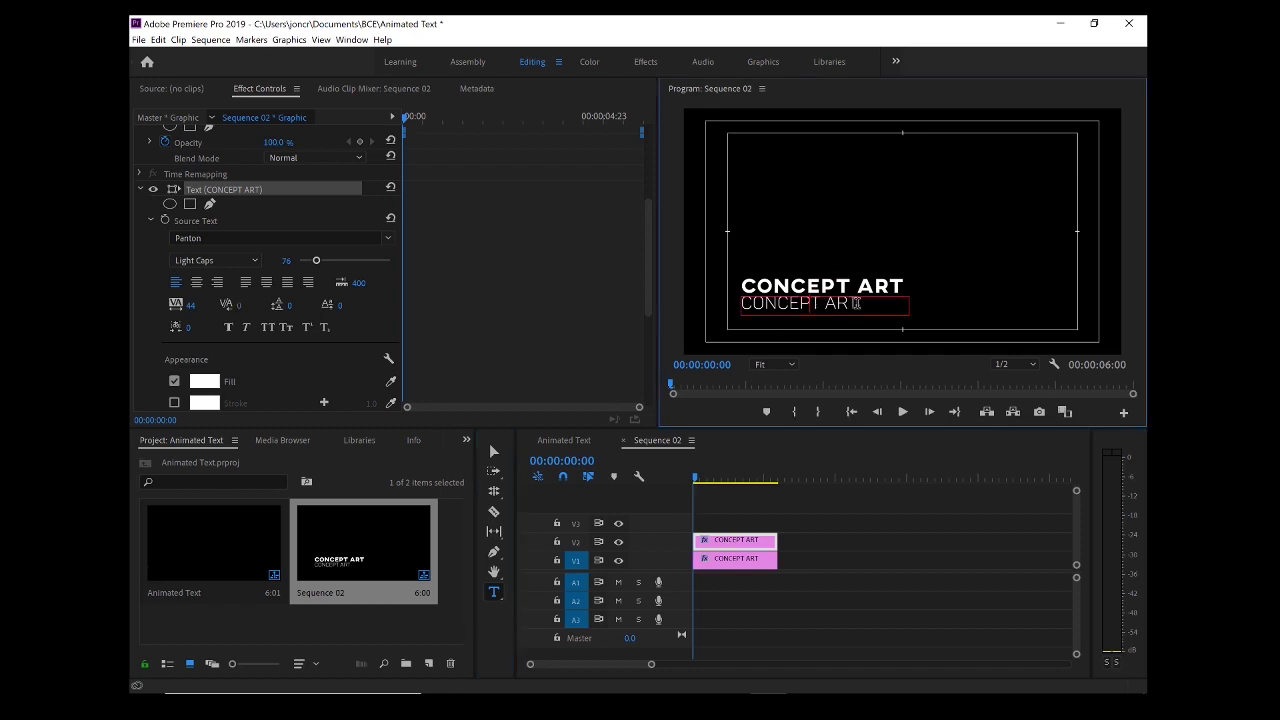
key(ctrl+a)
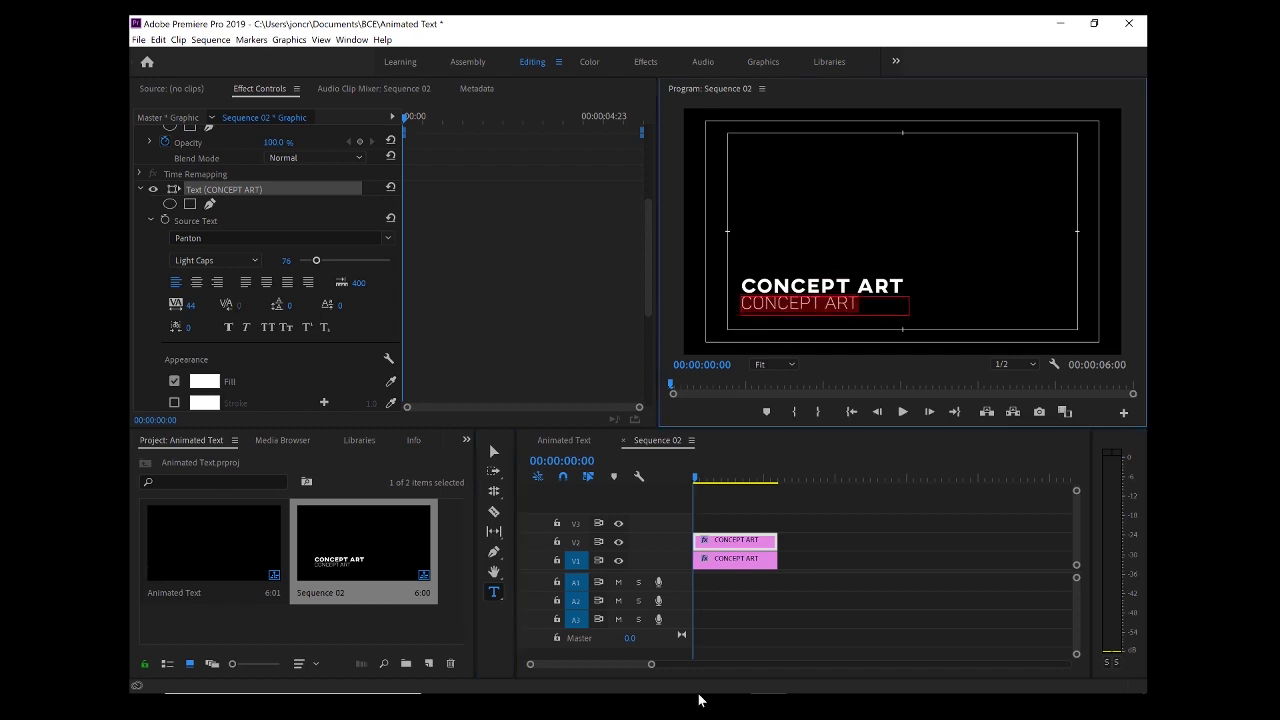
mouse_move(697, 697)
text(CHARA)
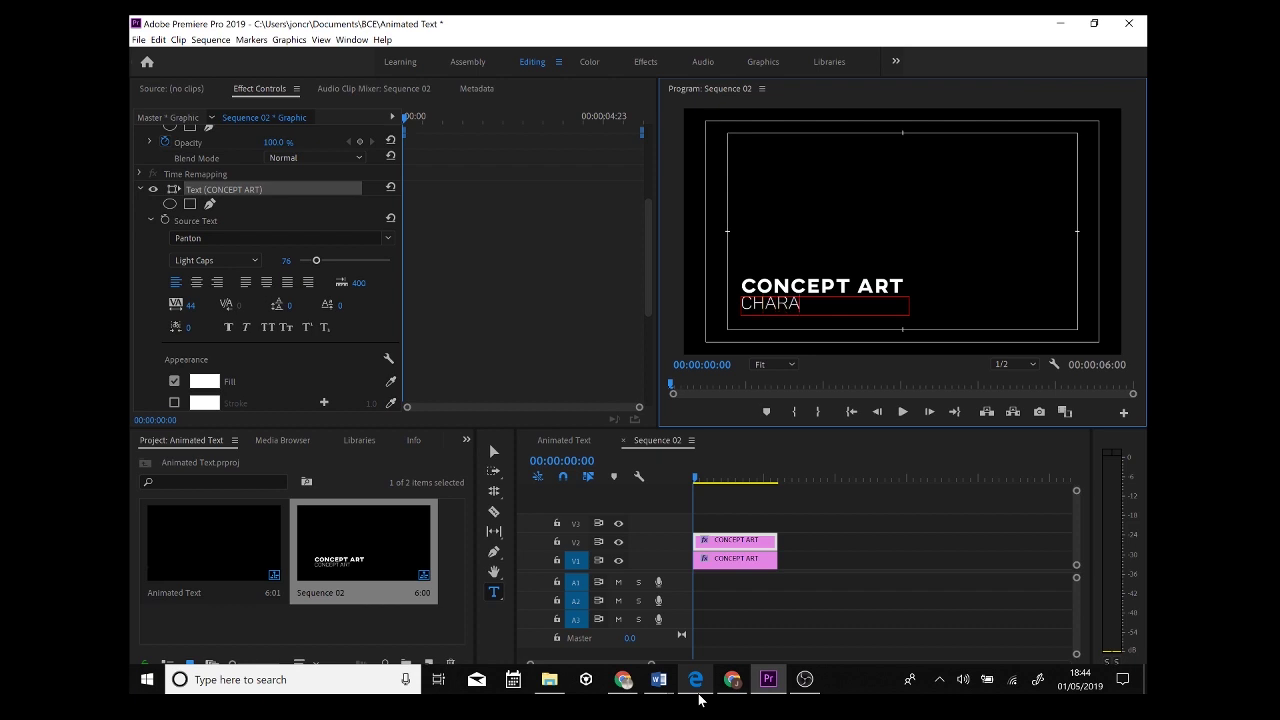
text(CTER DES)
key(BackSpace)
key(BackSpace)
key(BackSpace)
key(BackSpace)
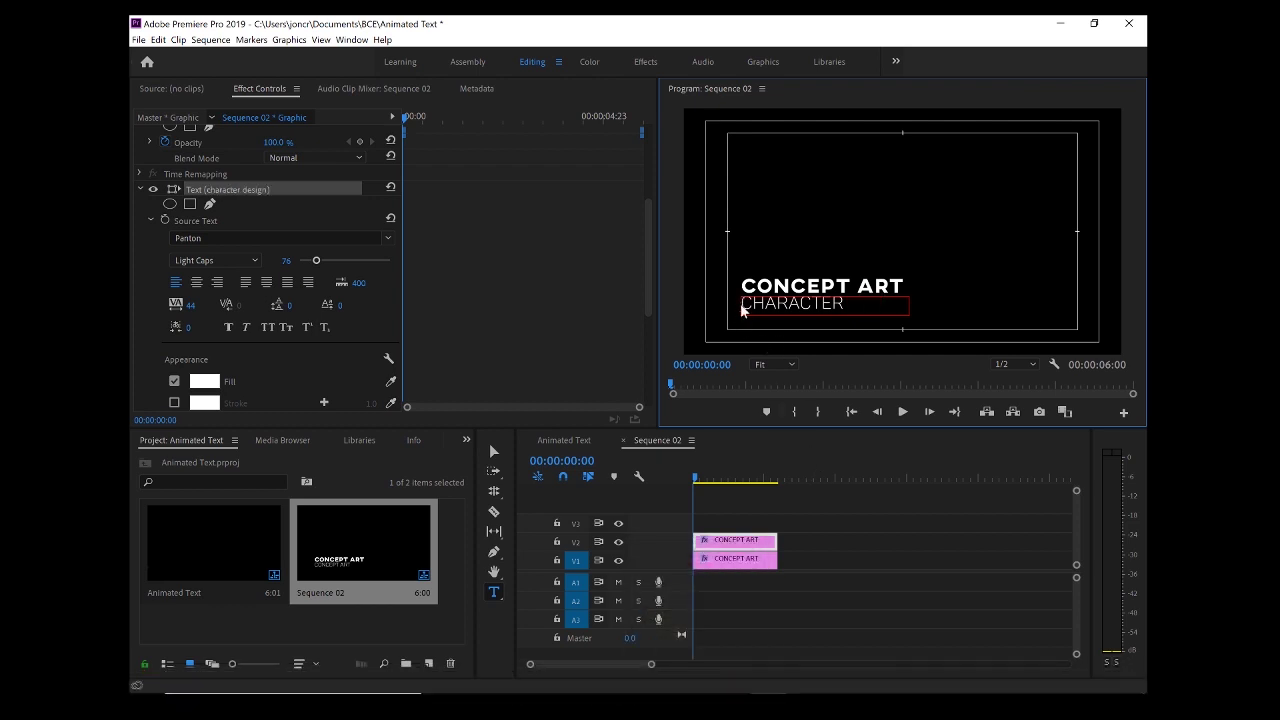
Set the whole CHARACTER DESIGN line to a uniform font size of 63, leave text editing and deselect the line.
key(ctrl+a)
drag(315, 261, 311, 263)
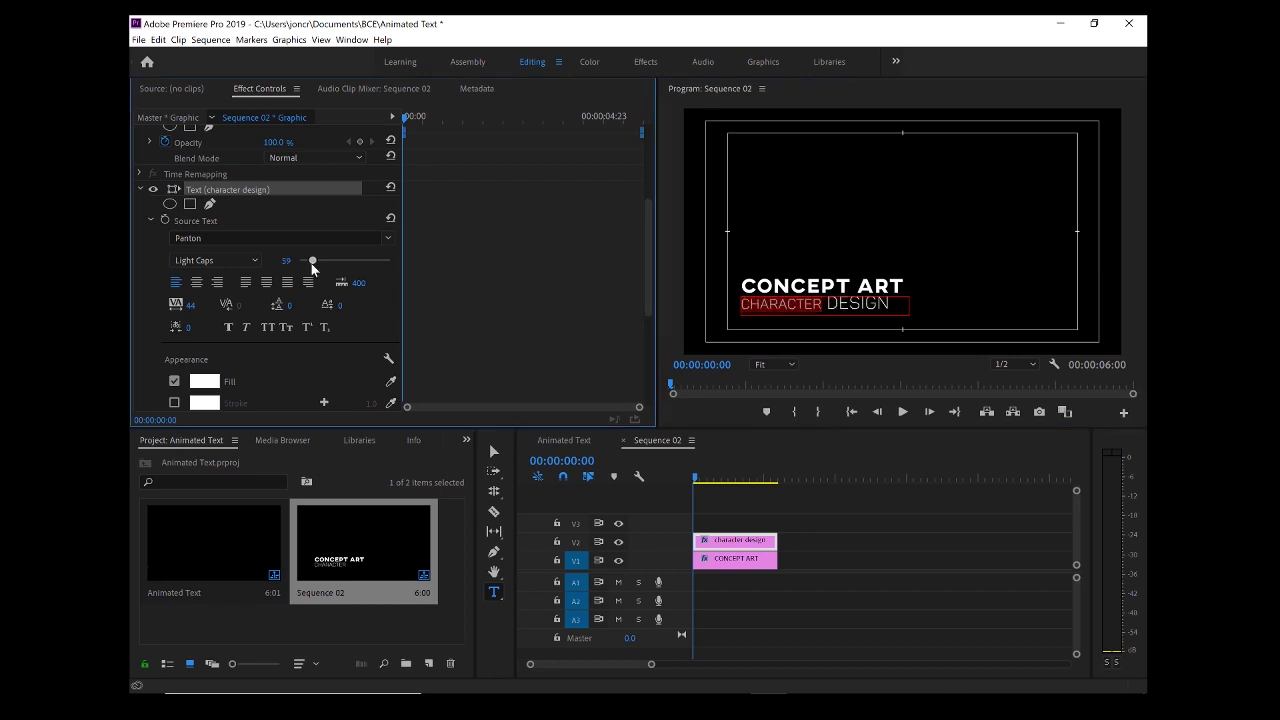
click(893, 303)
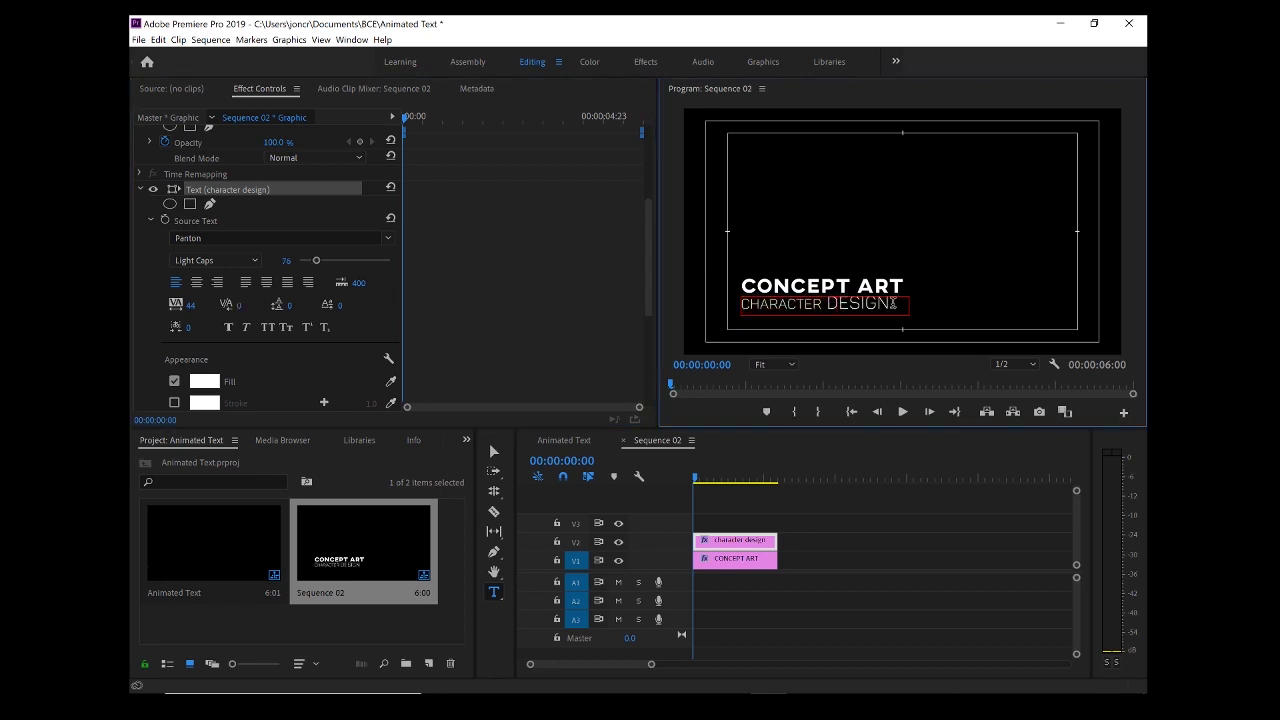
drag(889, 302, 745, 304)
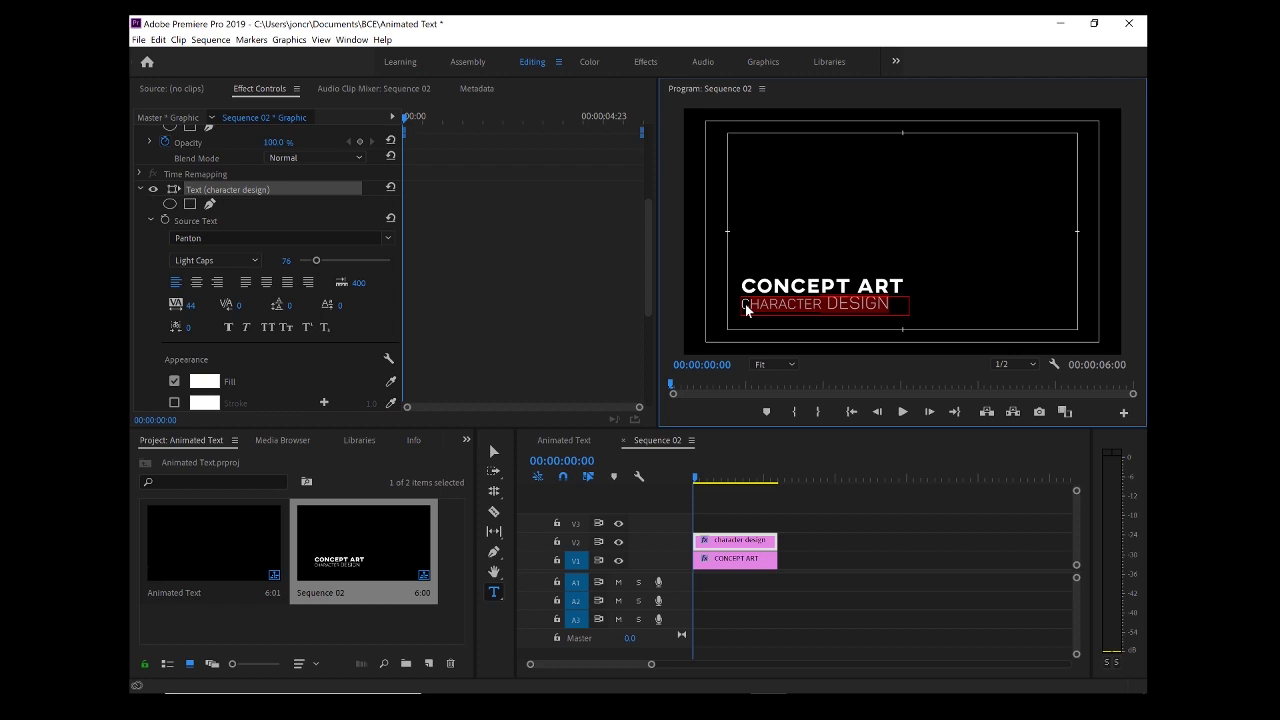
click(280, 260)
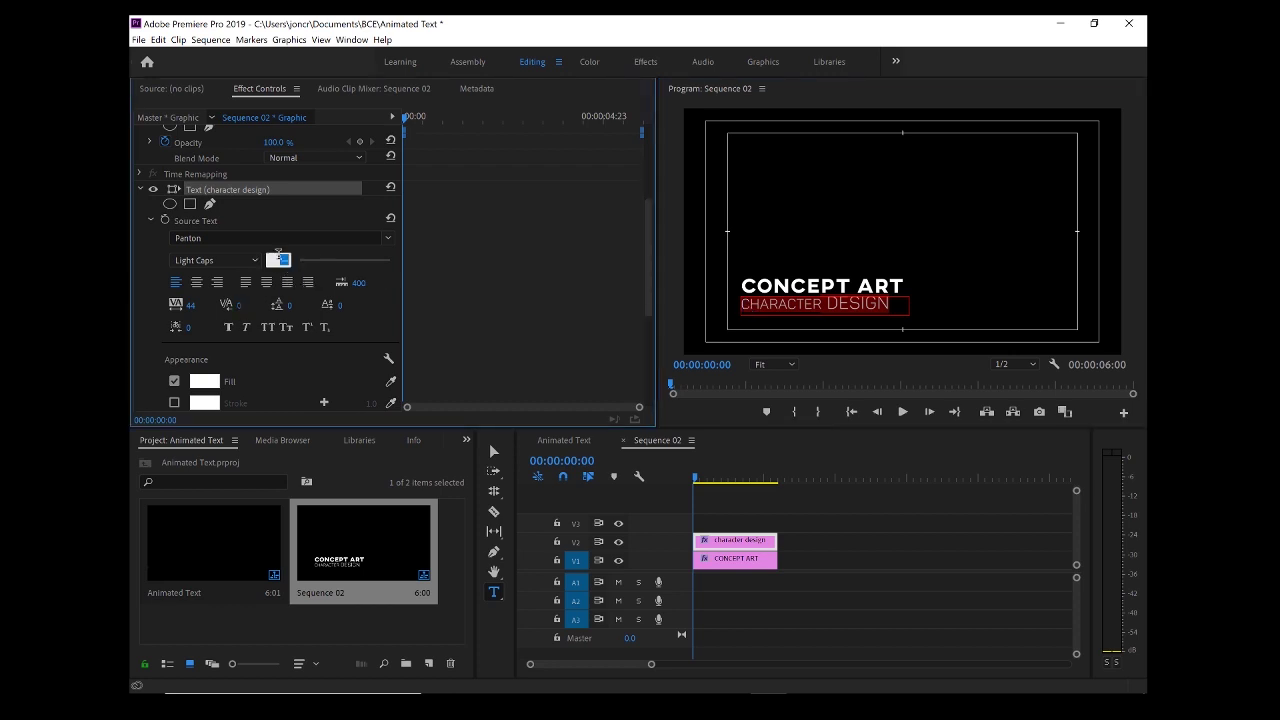
text(70)
key(Return)
drag(312, 266, 313, 266)
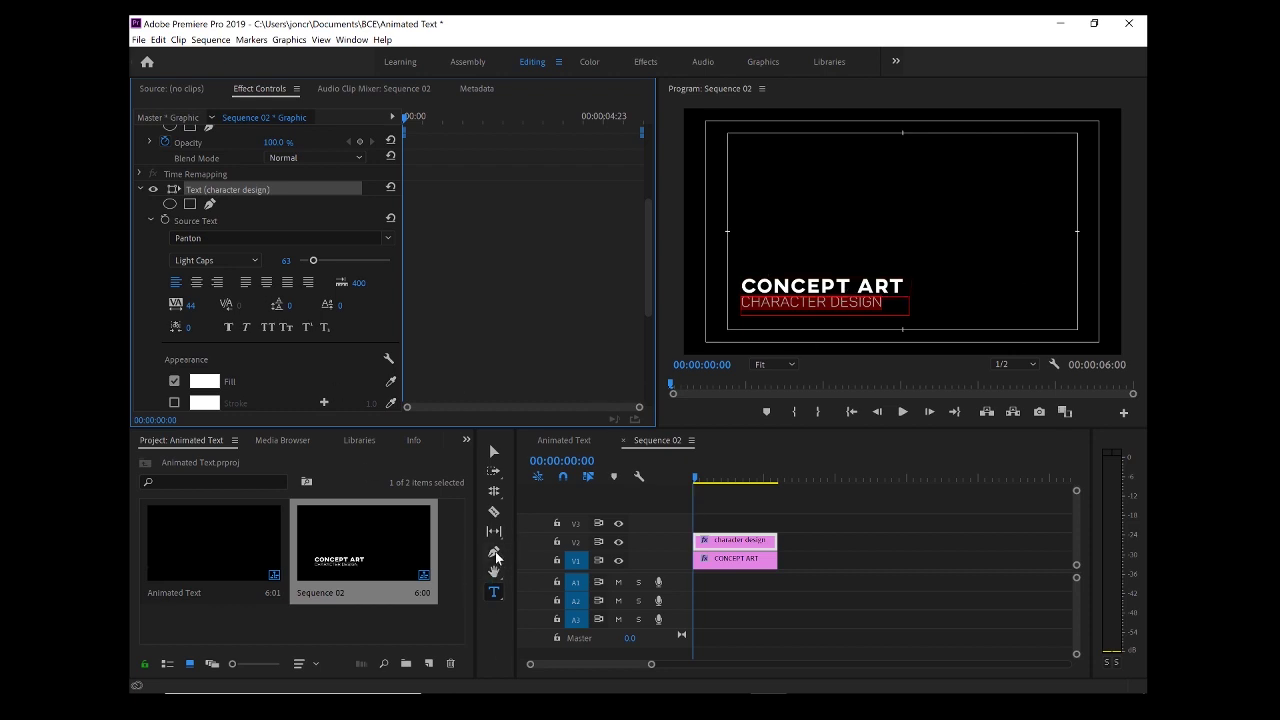
click(493, 451)
click(975, 190)
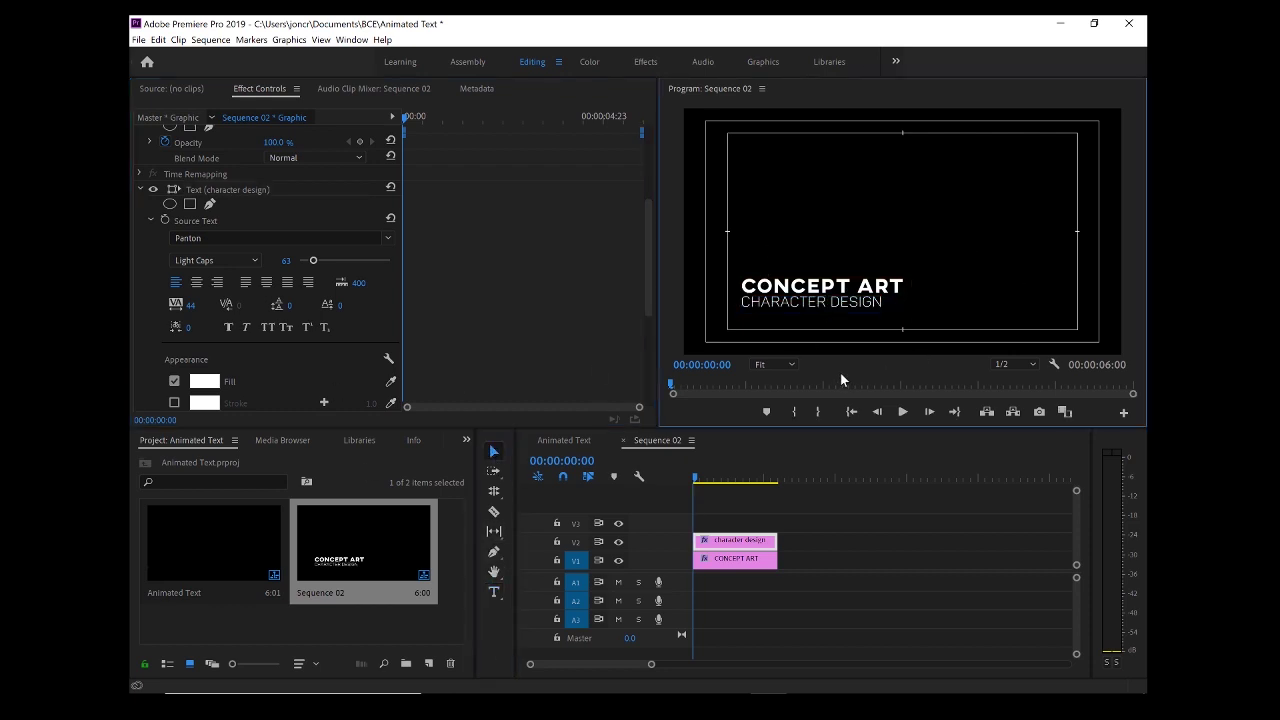
Play the opening of the sequence to preview both title lines, and return the playhead to the start.
click(698, 478)
key(space)
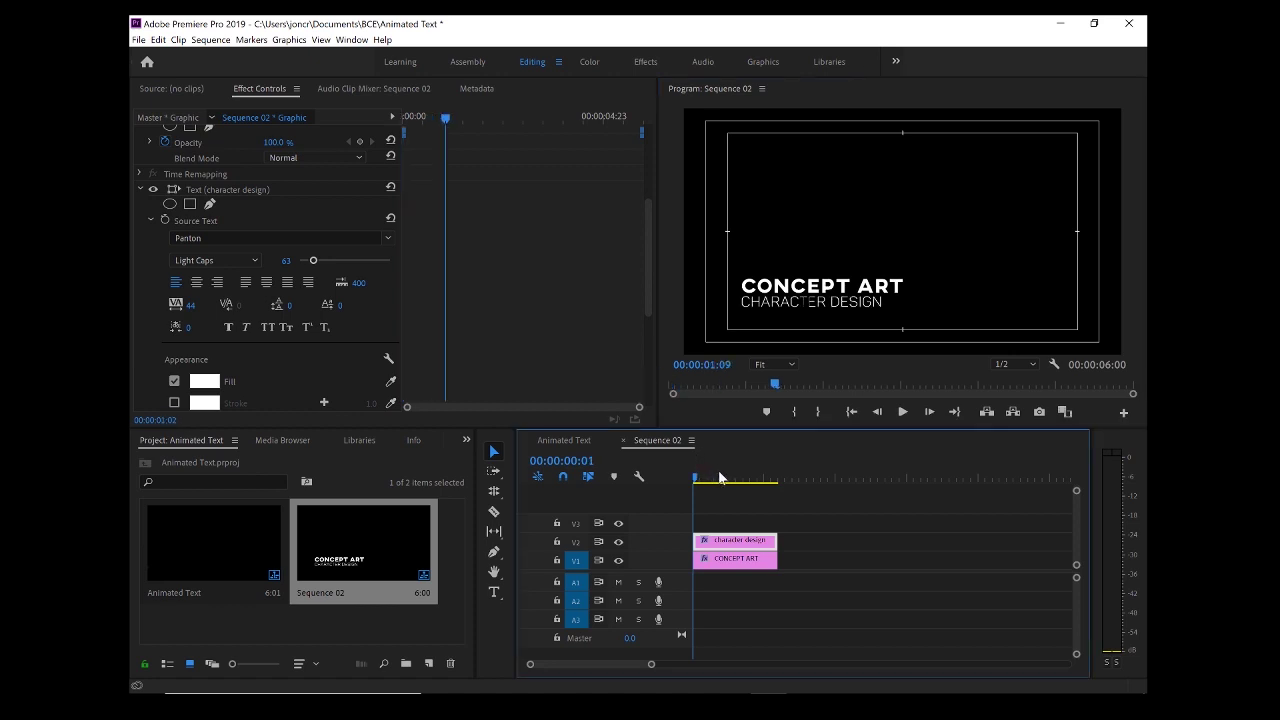
drag(733, 479, 671, 471)
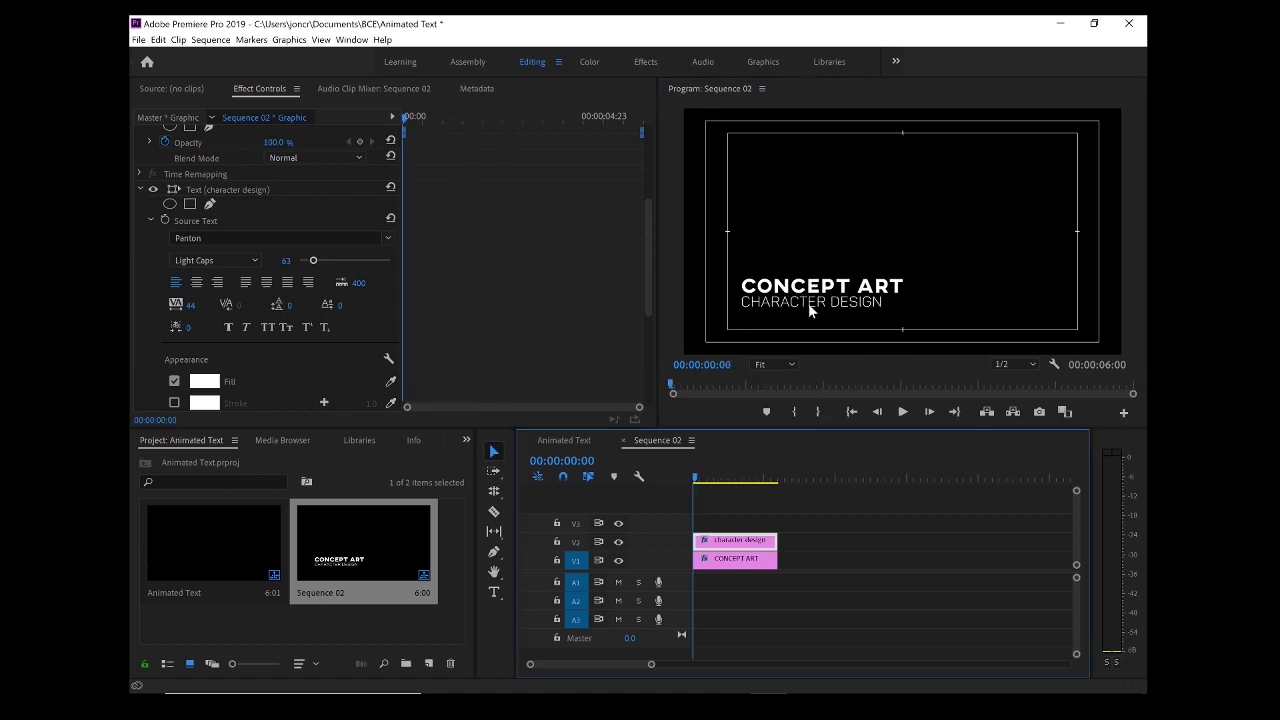